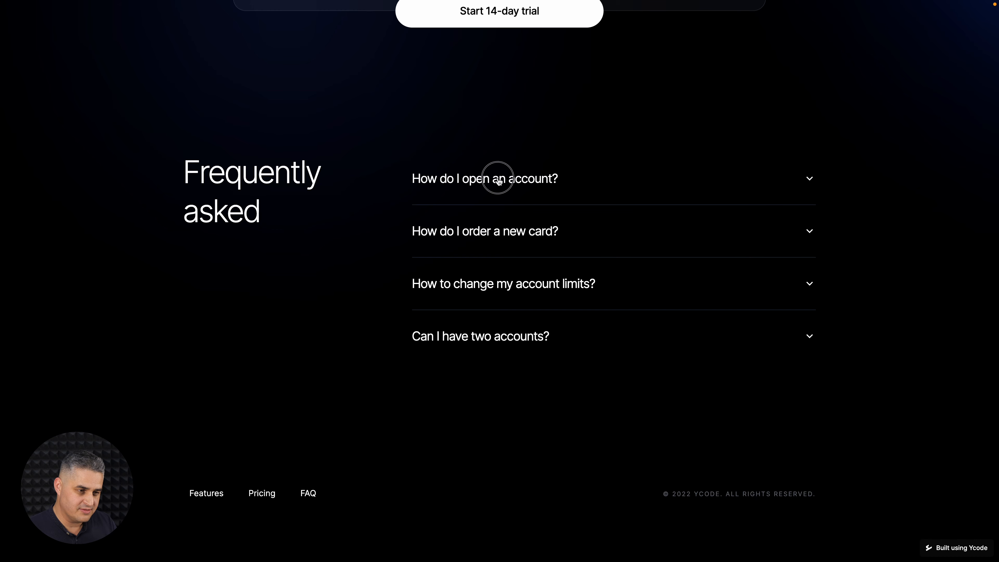
Test expanding and collapsing each of the four FAQ questions in the page preview, and exit the preview.
left_click(498, 181)
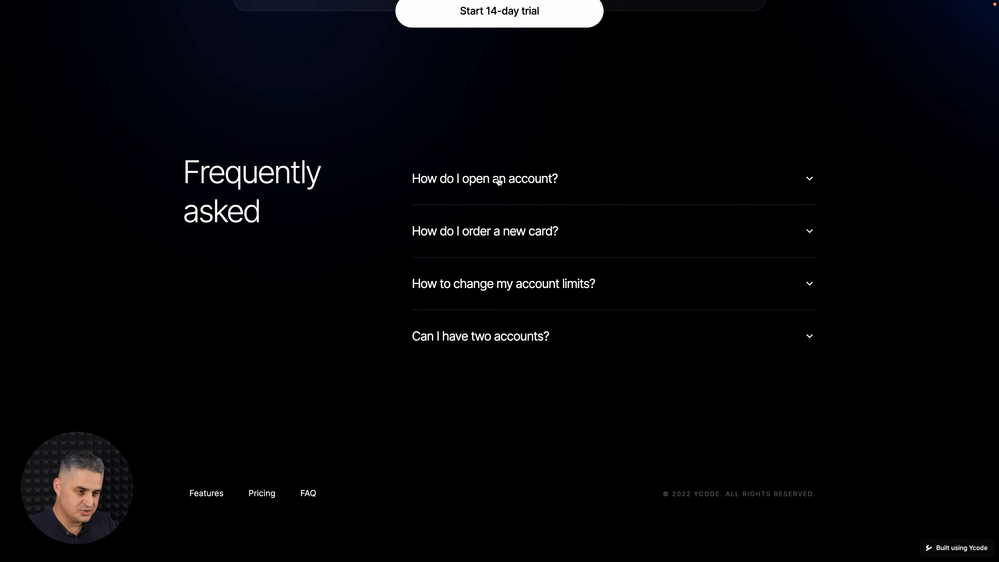
left_click(493, 233)
left_click(490, 240)
left_click(483, 283)
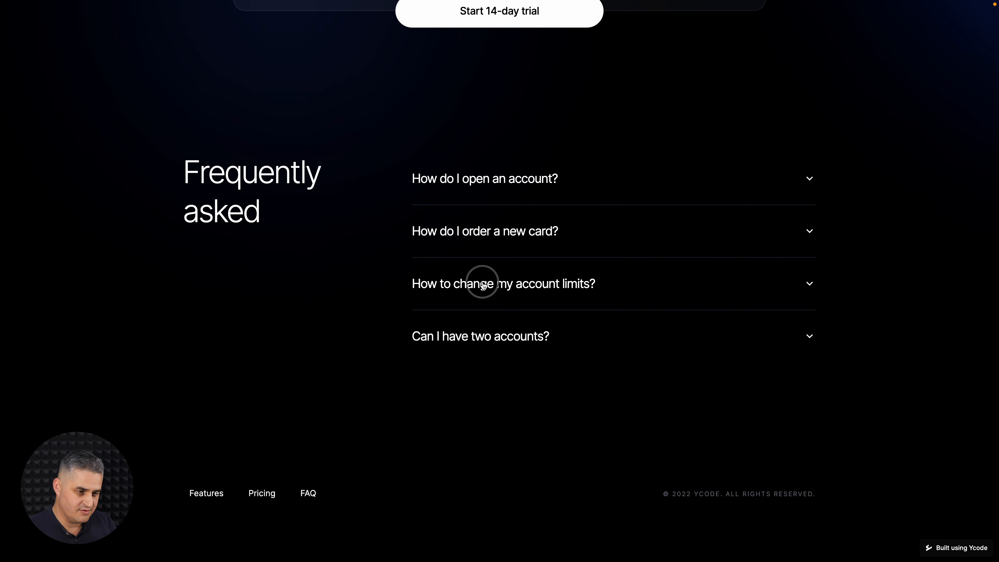
left_click(483, 283)
left_click(473, 338)
left_click(472, 339)
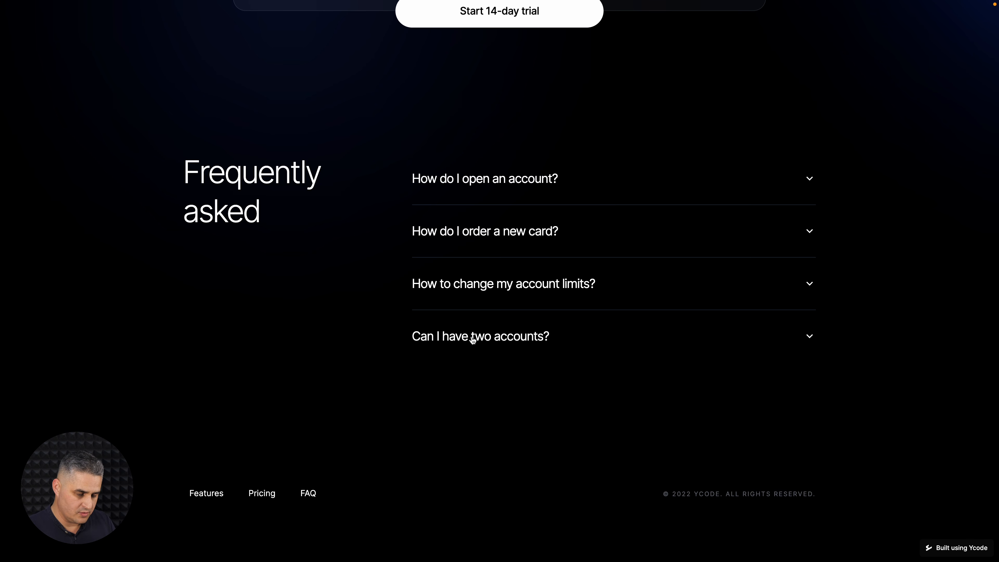
key("Escape")
Examine the FAQ area and Wrapper layers in the page's FAQ section, including the Wrapper's CMS settings.
scroll(772, 334, "down", 4)
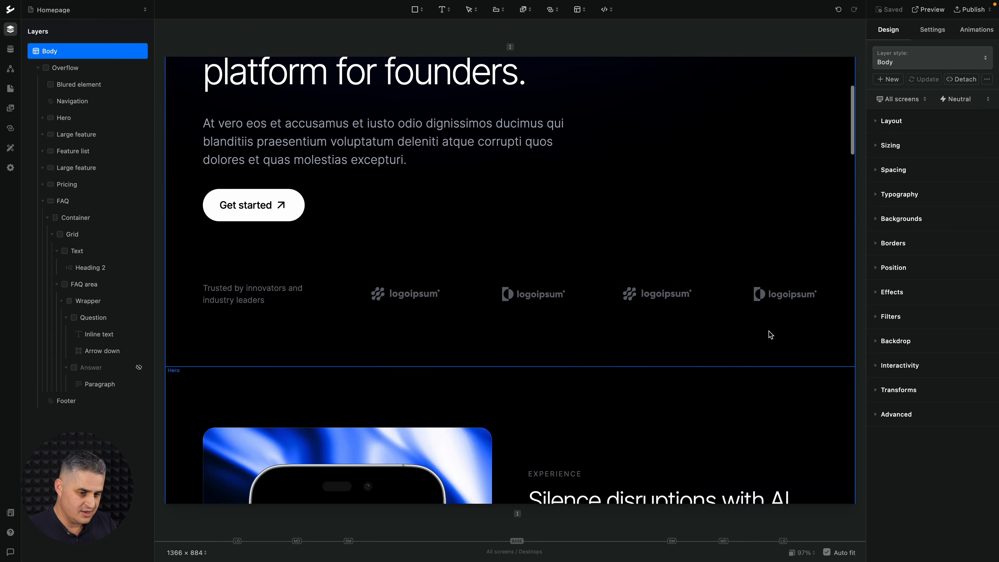
scroll(770, 334, "down", 20)
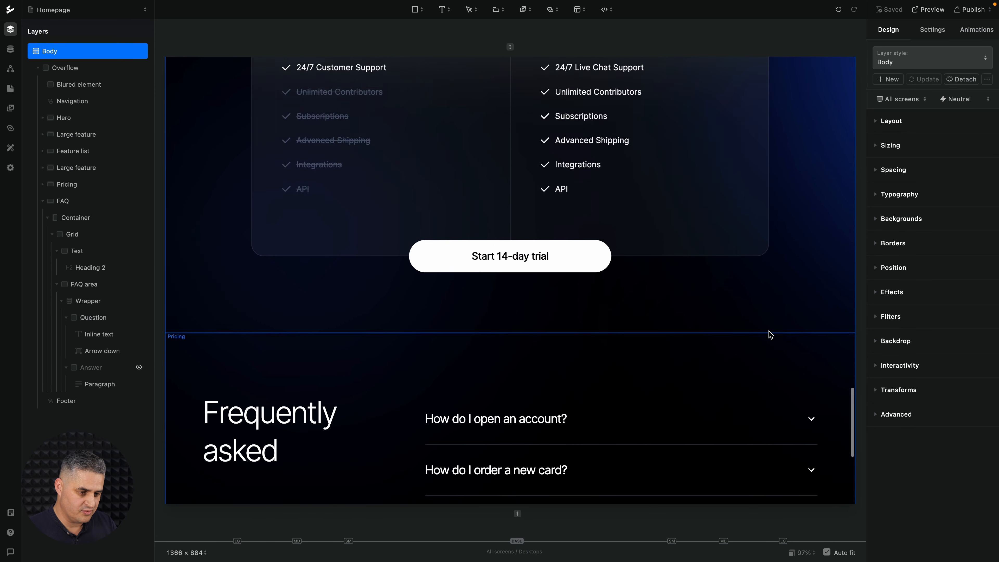
scroll(770, 334, "down", 3)
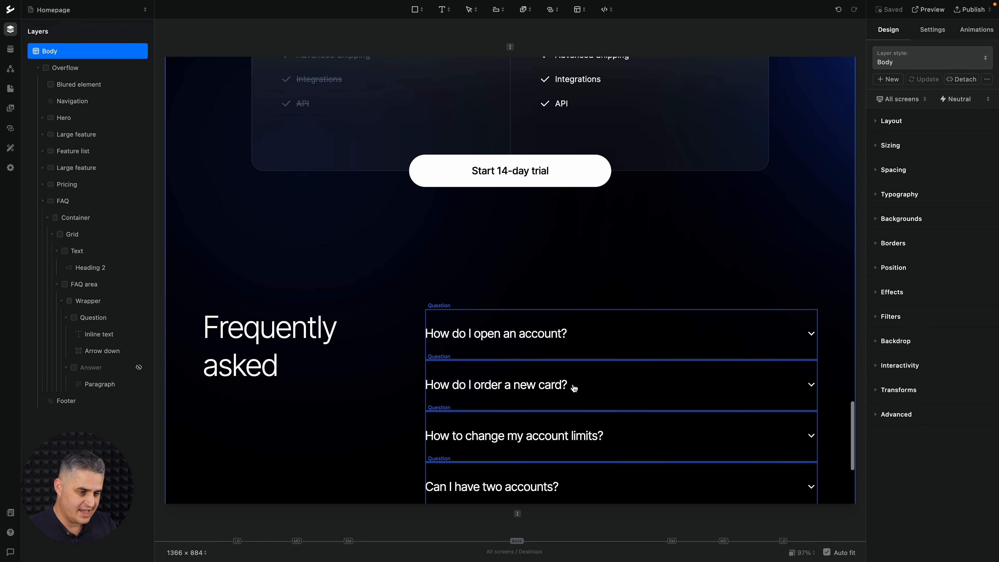
scroll(574, 389, "down", 3)
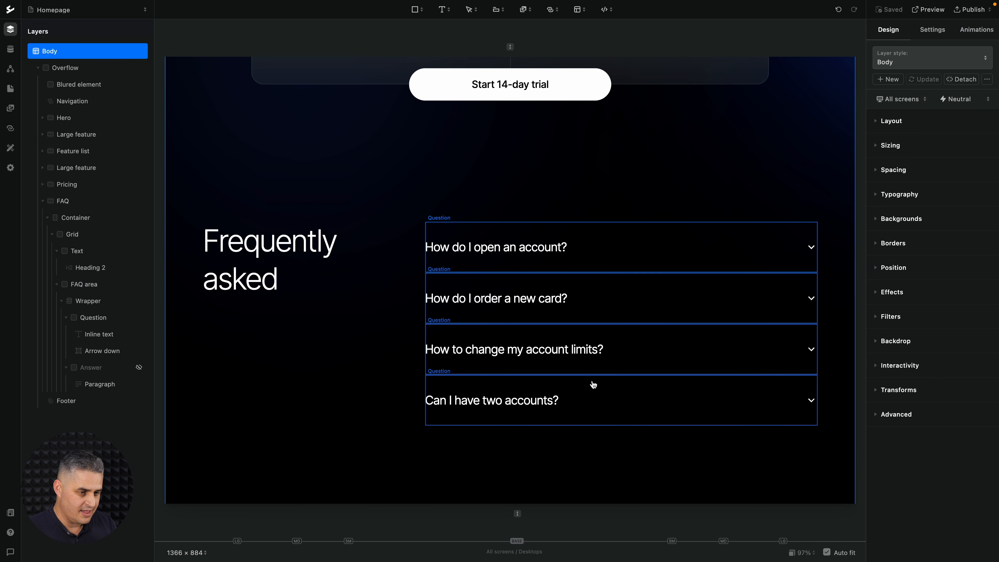
left_click(89, 288)
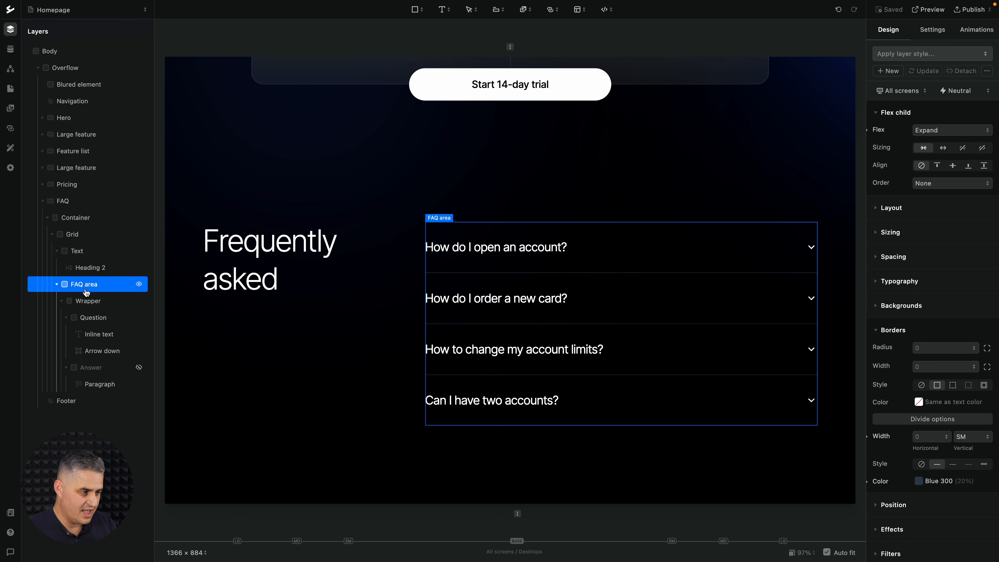
left_click(86, 305)
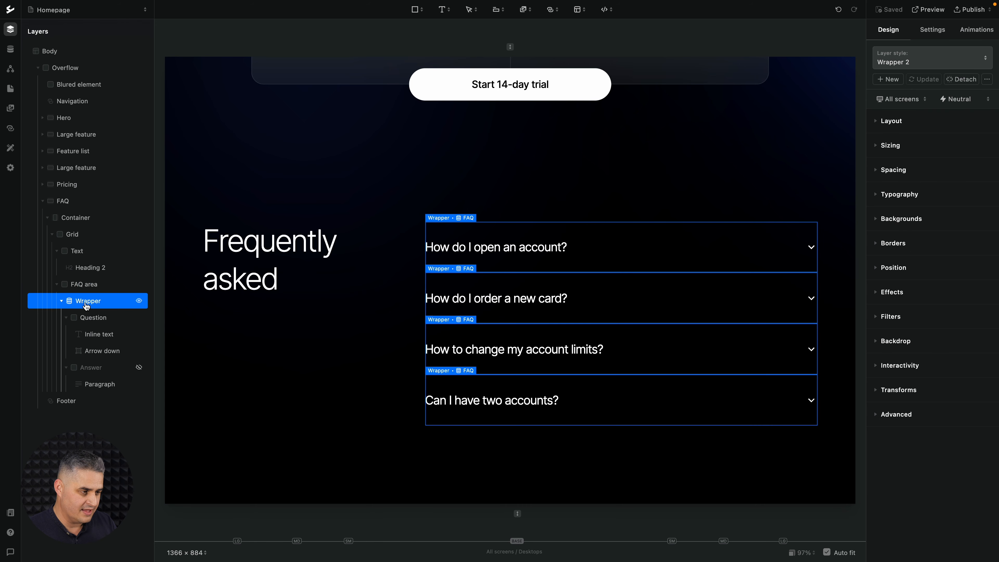
scroll(443, 291, "down", 1)
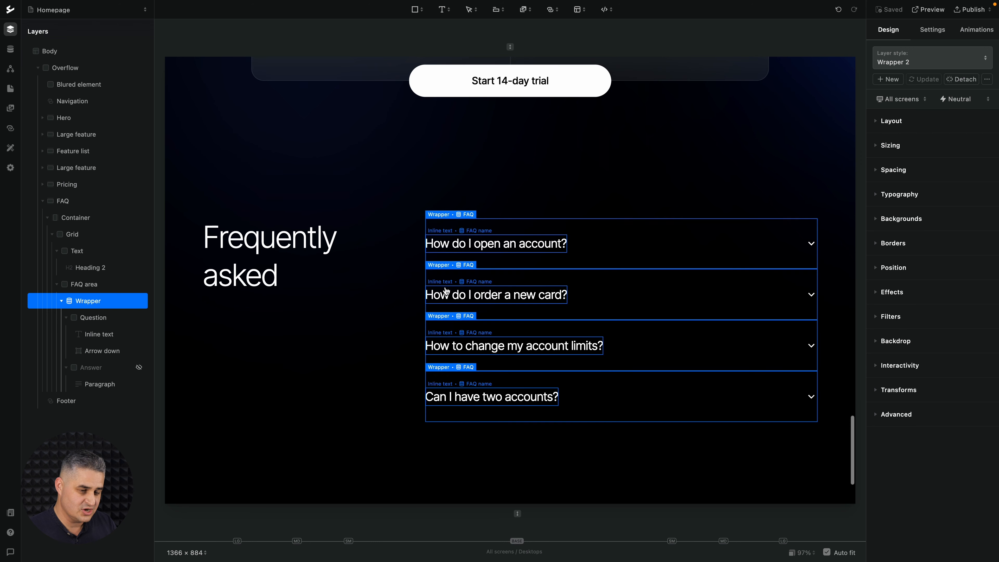
left_click(935, 34)
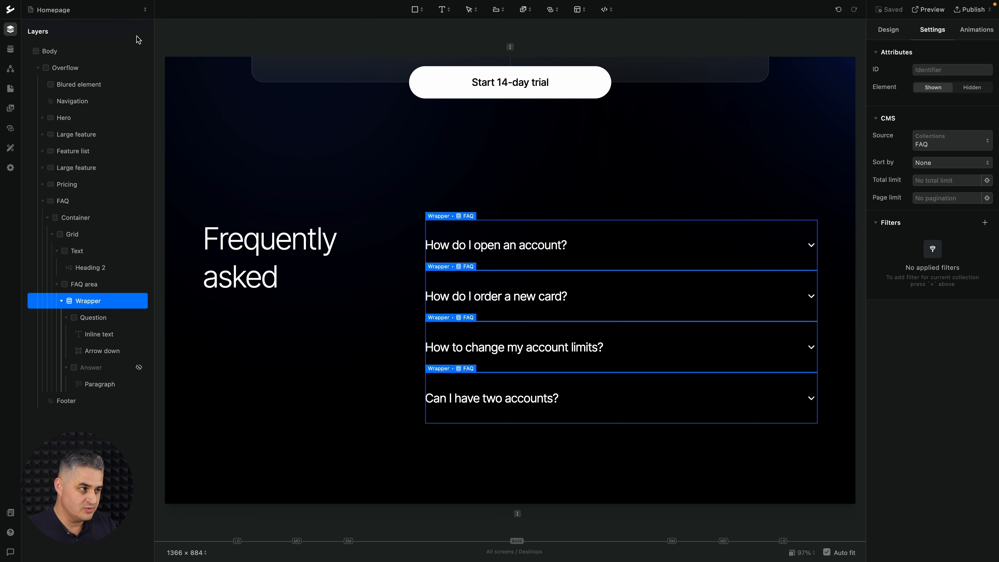
Review the entries of the FAQ collection and the events of the global FAQ workflow, and return to the page layers.
left_click(10, 49)
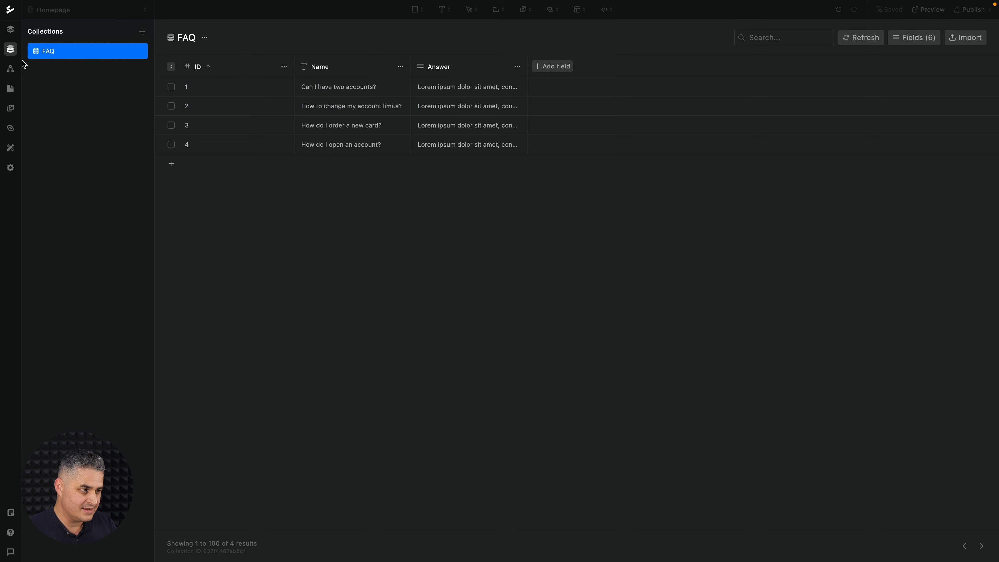
left_click(11, 69)
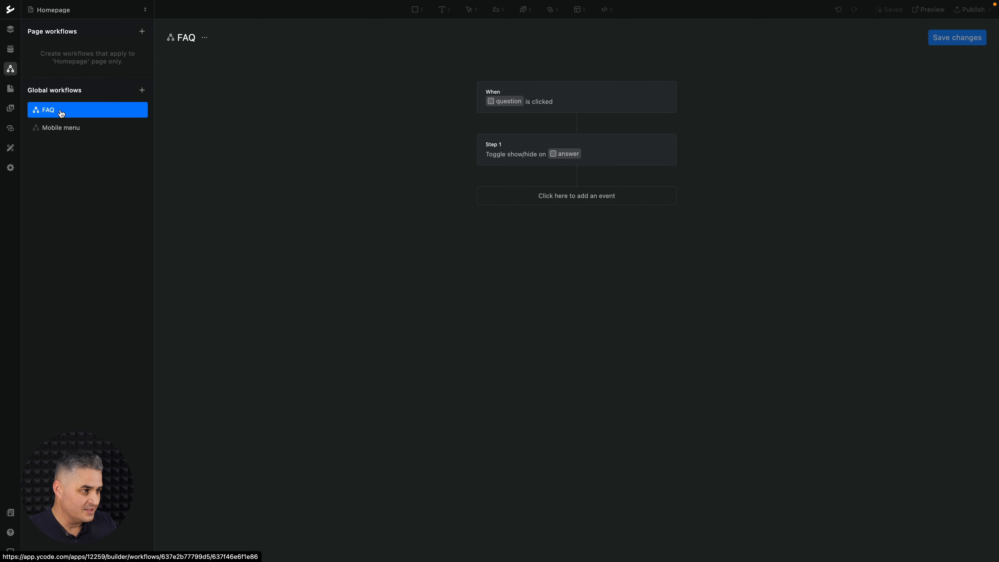
left_click(11, 31)
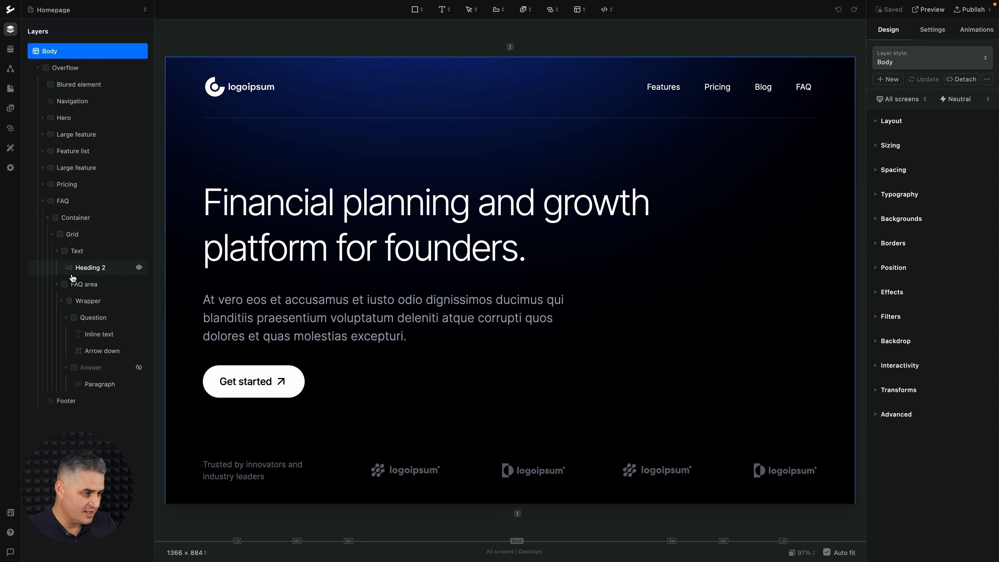
Examine the spacing and layout settings of the Question layer inside the FAQ area.
left_click(76, 286)
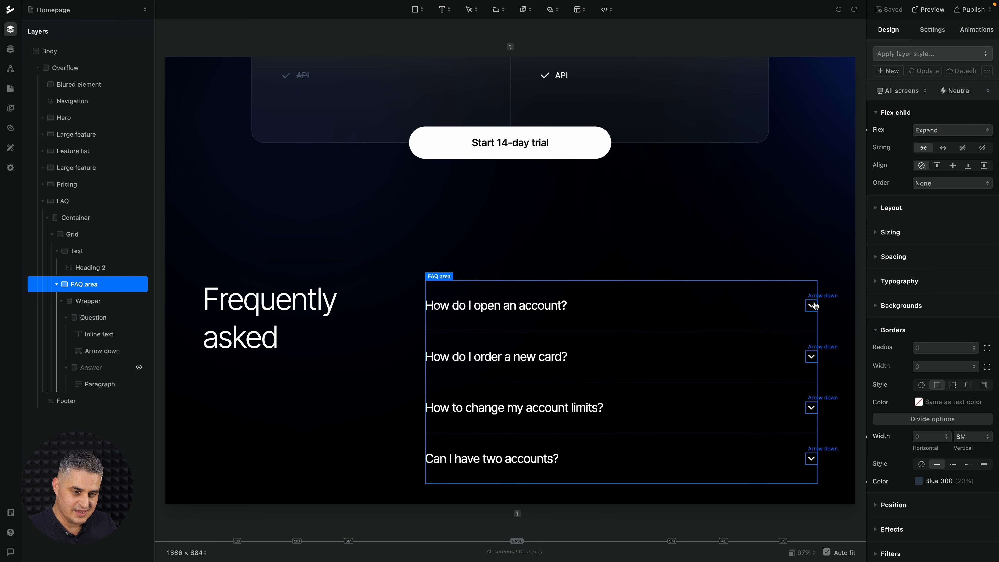
left_click(652, 307)
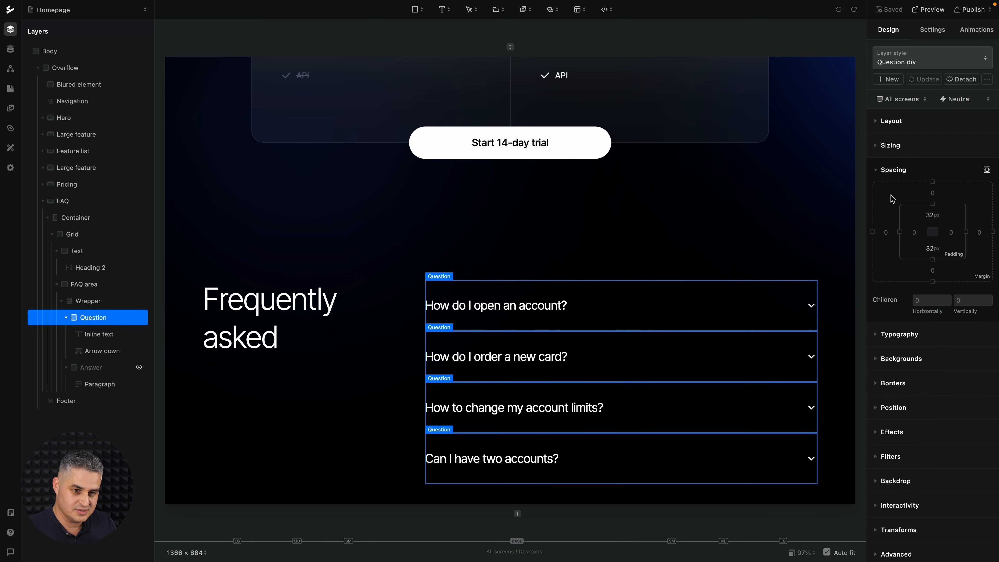
left_click(912, 125)
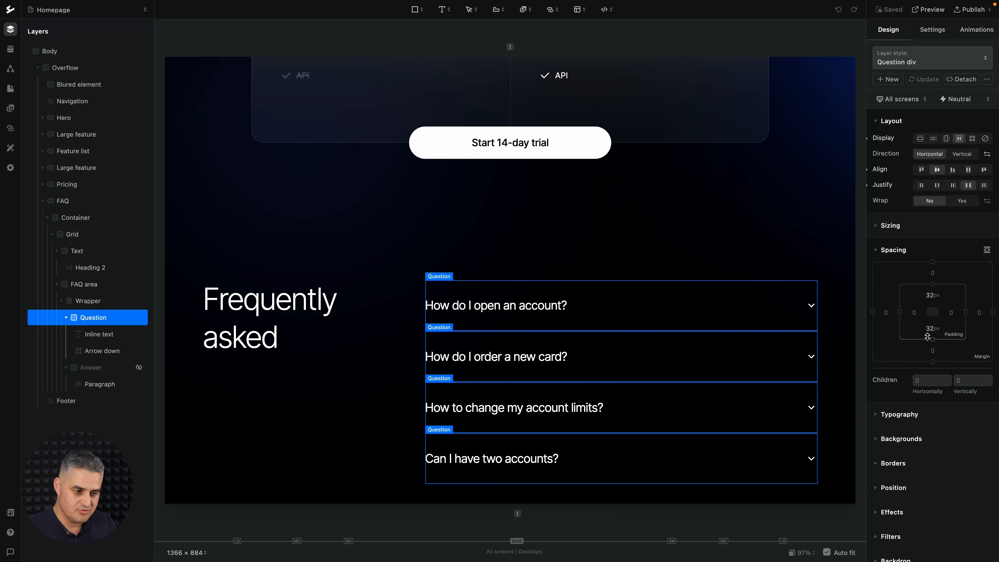
Examine the Answer layer's spacing and available layer styles, and temporarily show the answers on the canvas.
left_click(103, 369)
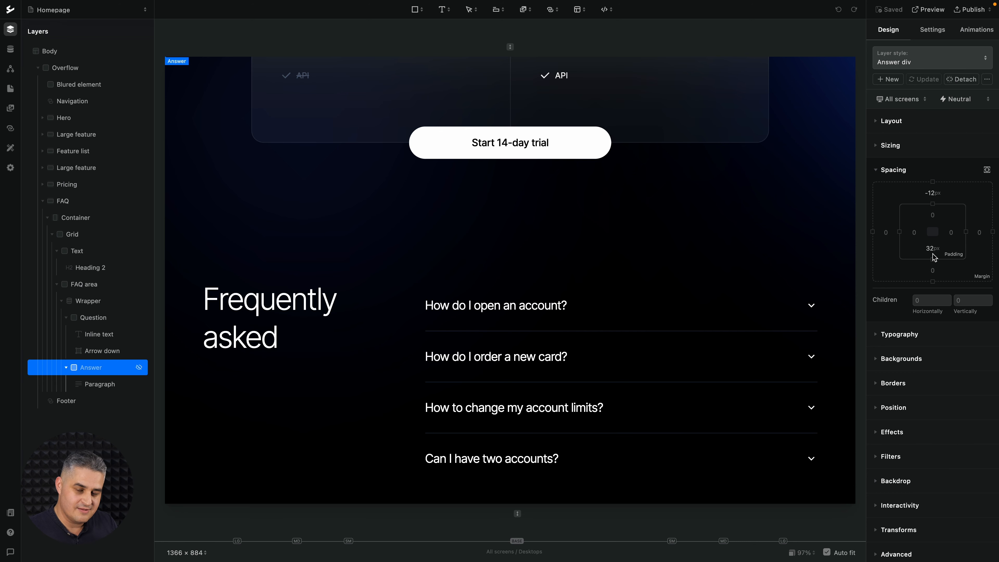
left_click(931, 66)
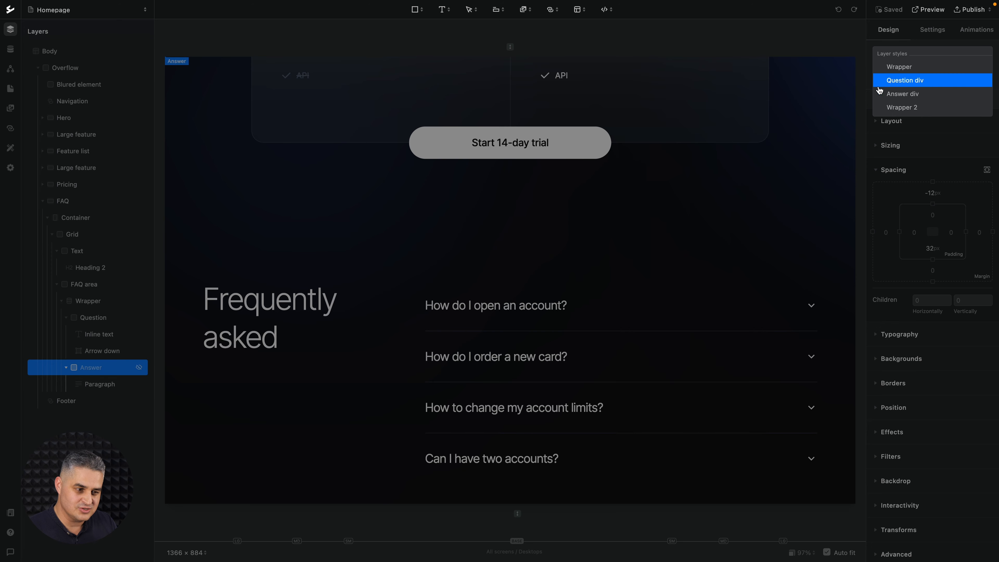
left_click(912, 207)
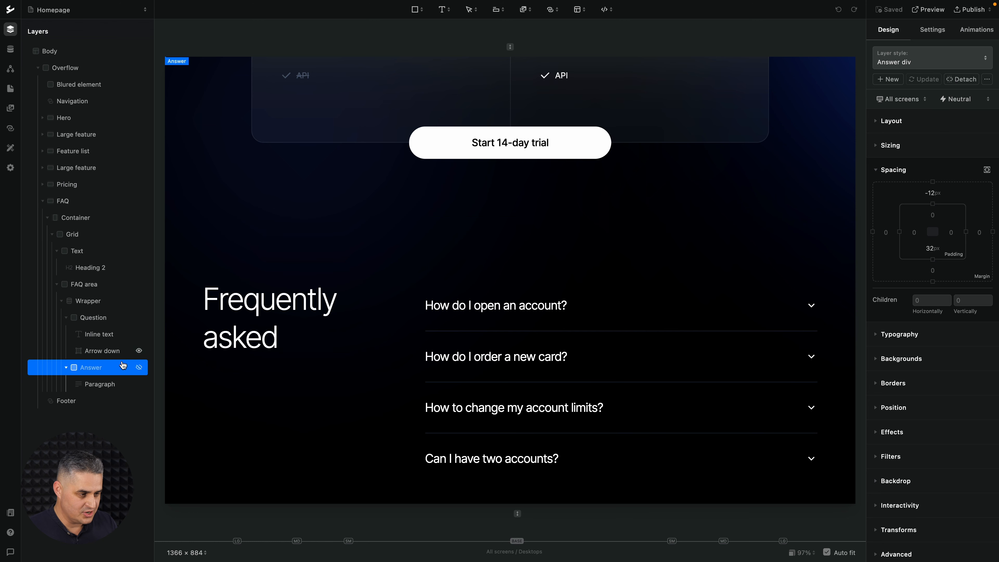
left_click(139, 367)
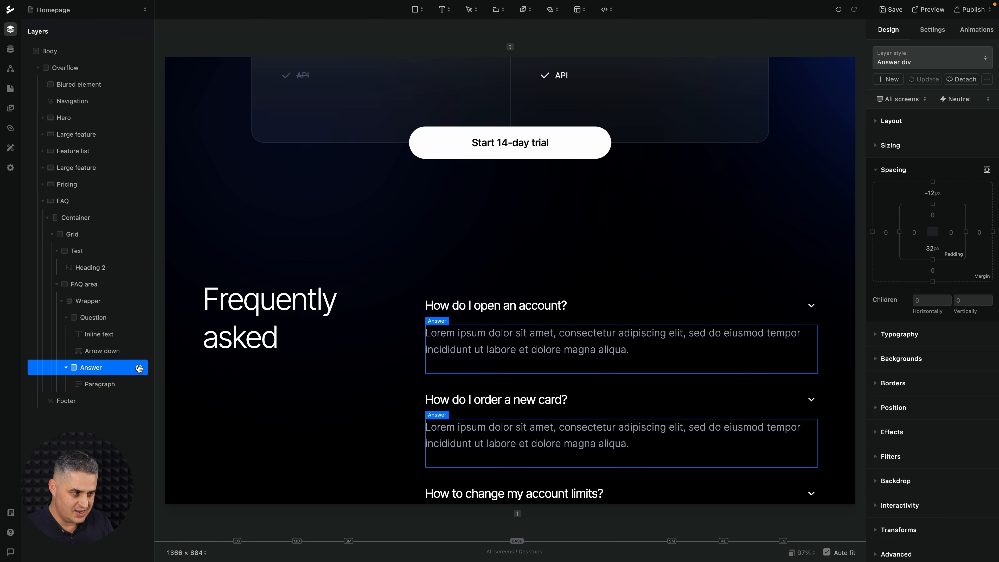
left_click(139, 368)
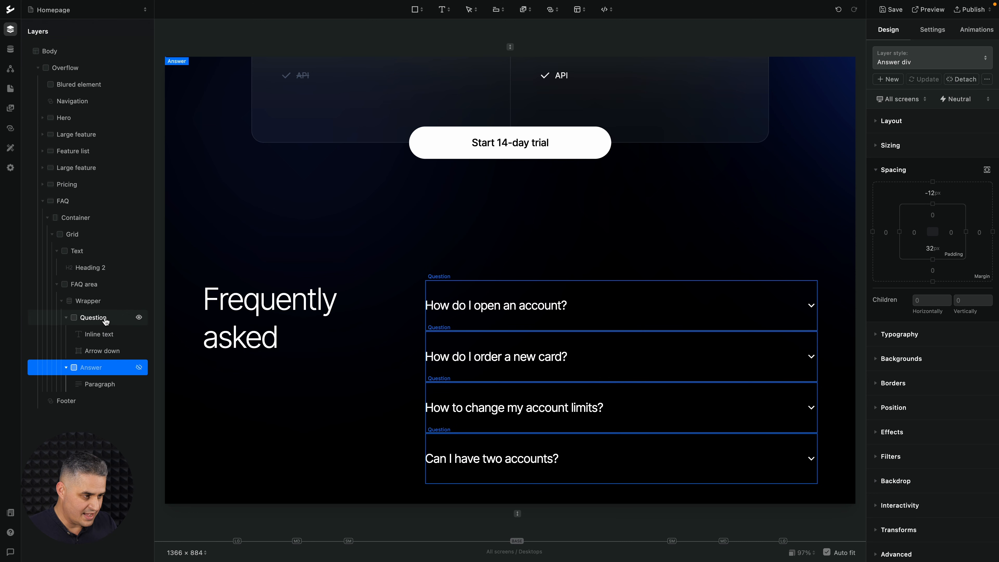
Collapse the existing Wrapper layer in the FAQ area and hide it from the canvas.
left_click(62, 302)
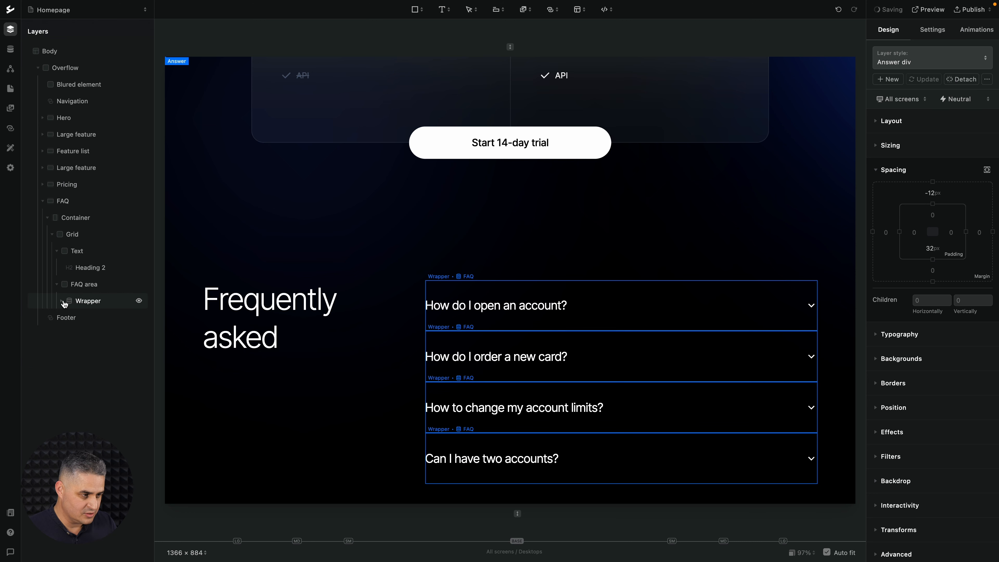
left_click(140, 301)
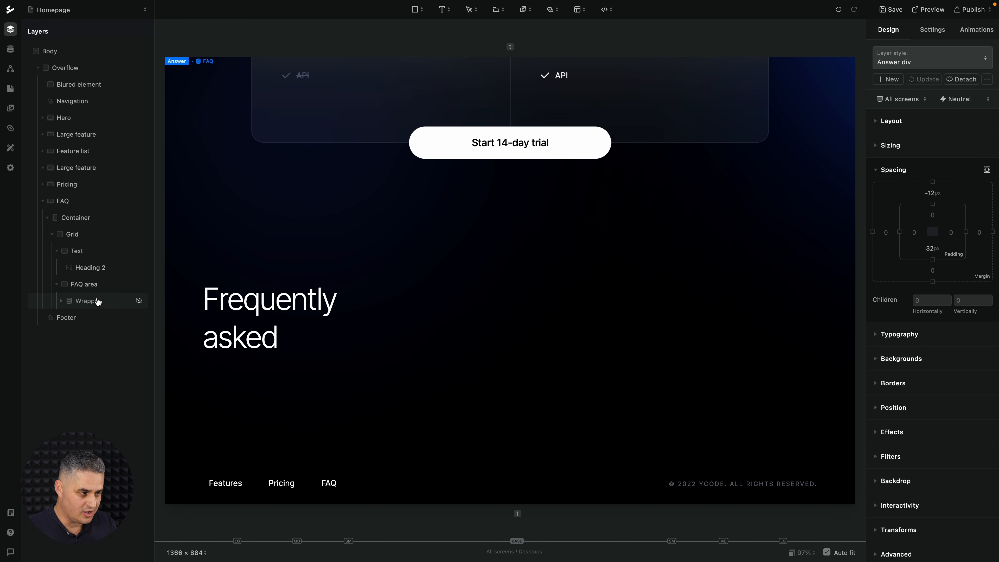
Add a div block to the FAQ area and nest two sibling div blocks inside it.
left_click(94, 290)
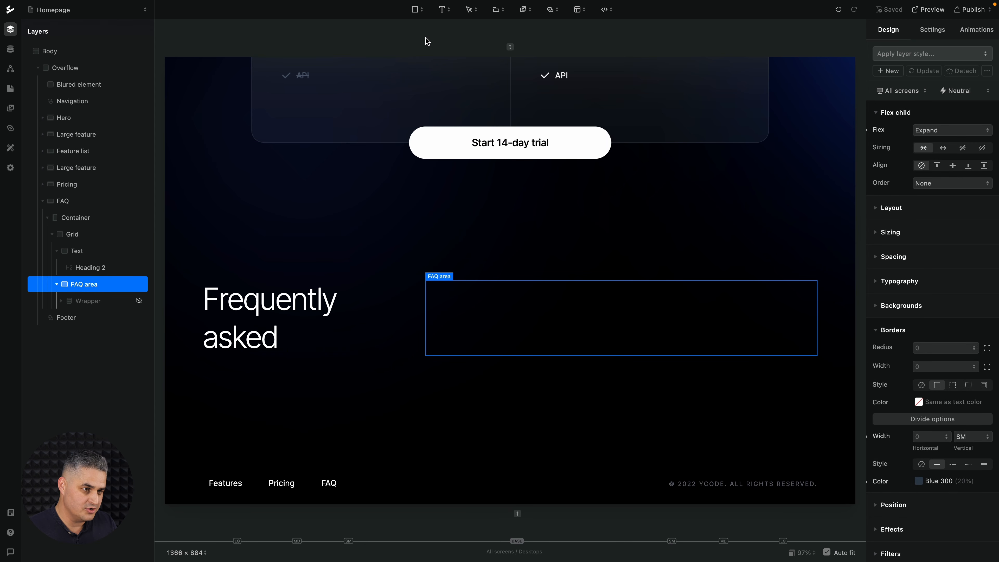
left_click(418, 11)
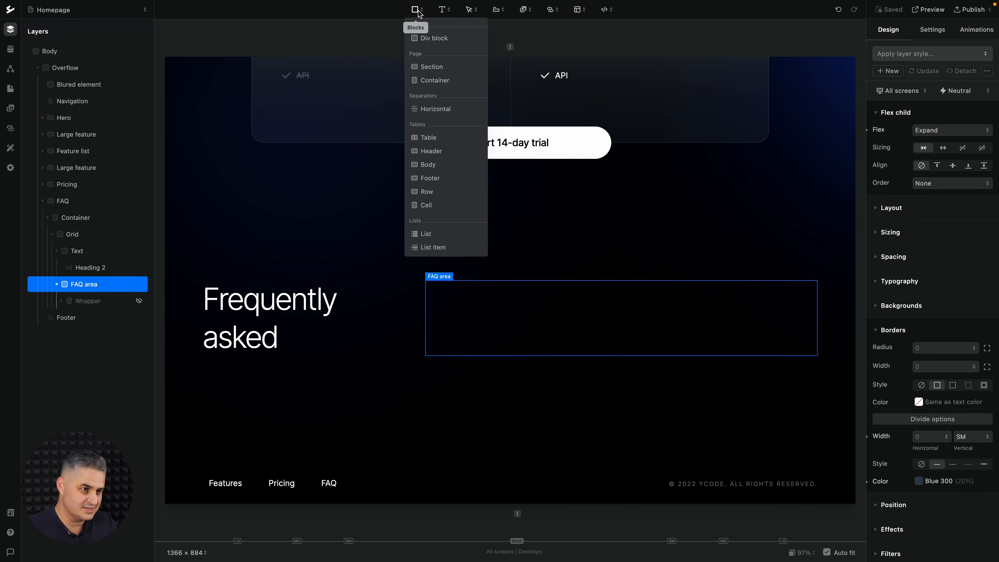
left_click(425, 39)
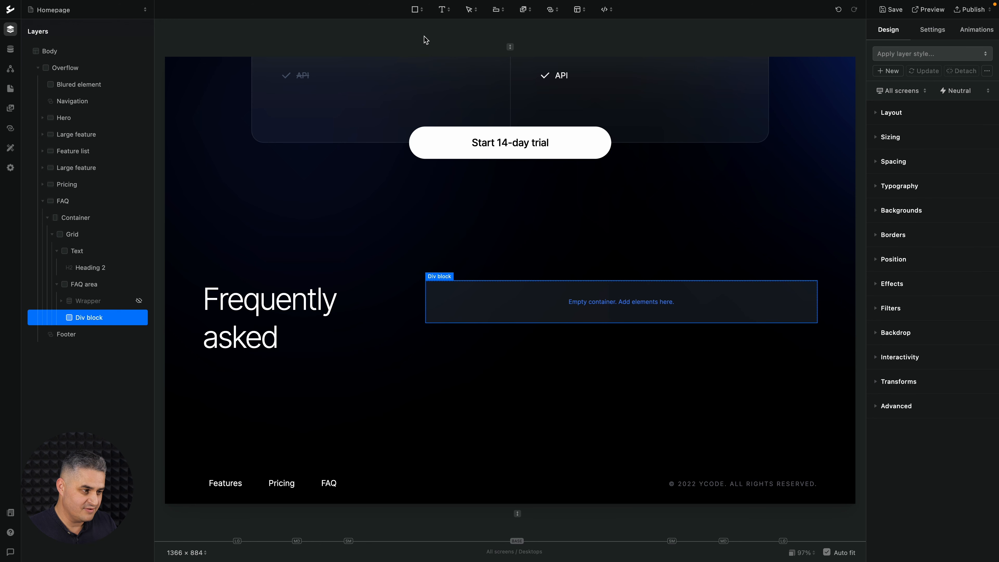
left_click(415, 10)
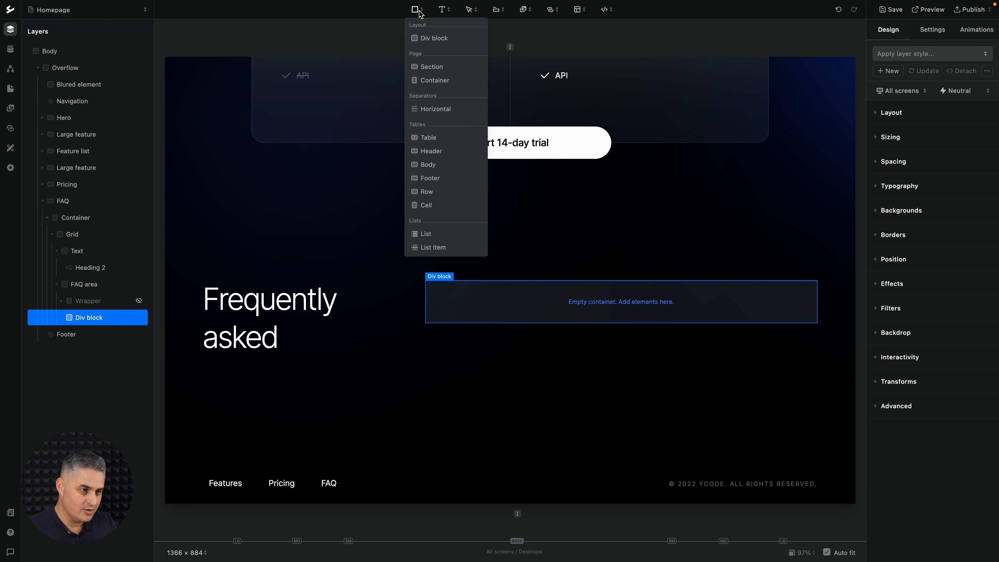
left_click(424, 39)
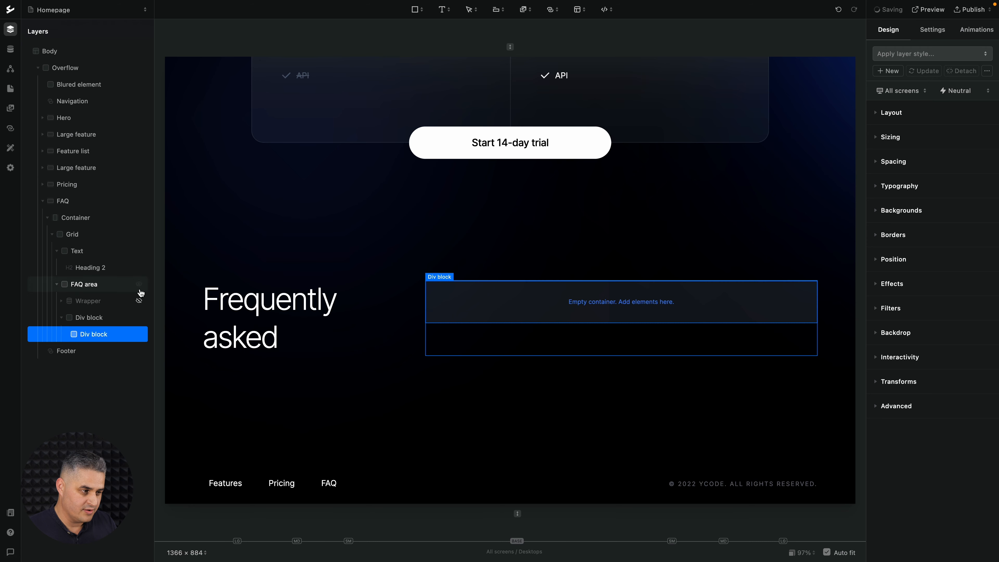
left_click(114, 318)
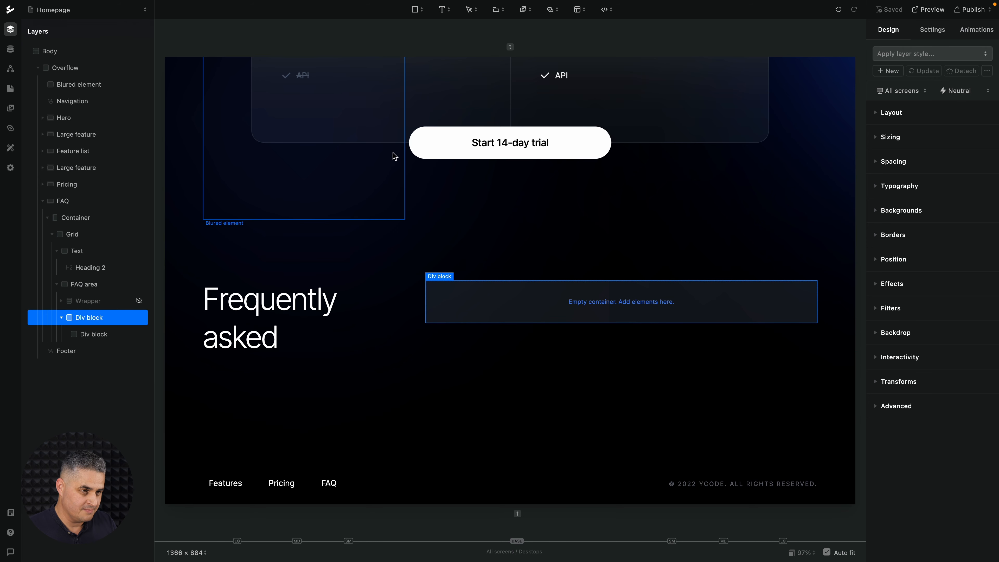
left_click(414, 10)
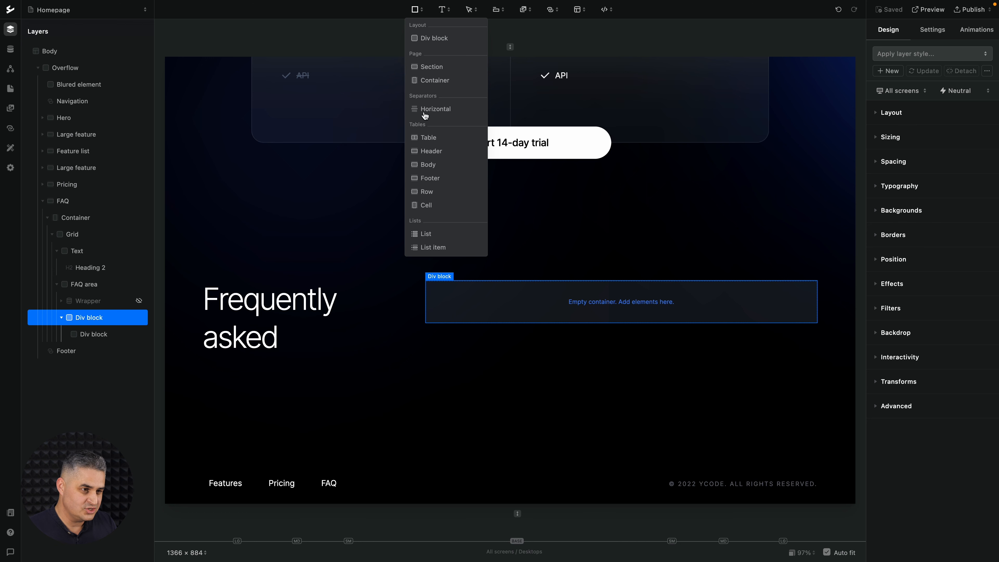
left_click(438, 38)
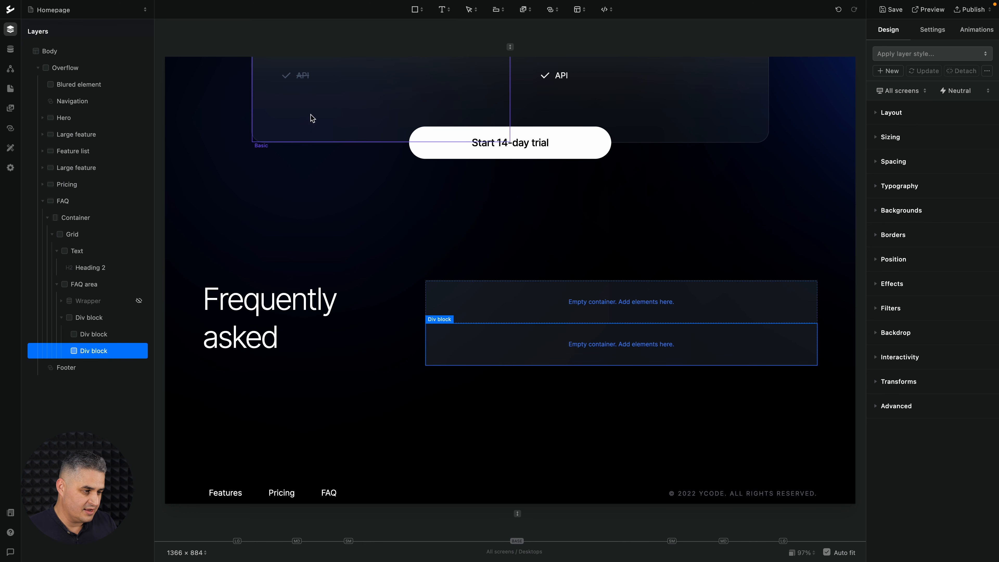
Rename the second nested div block in the FAQ area to Answer.
double_click(93, 351)
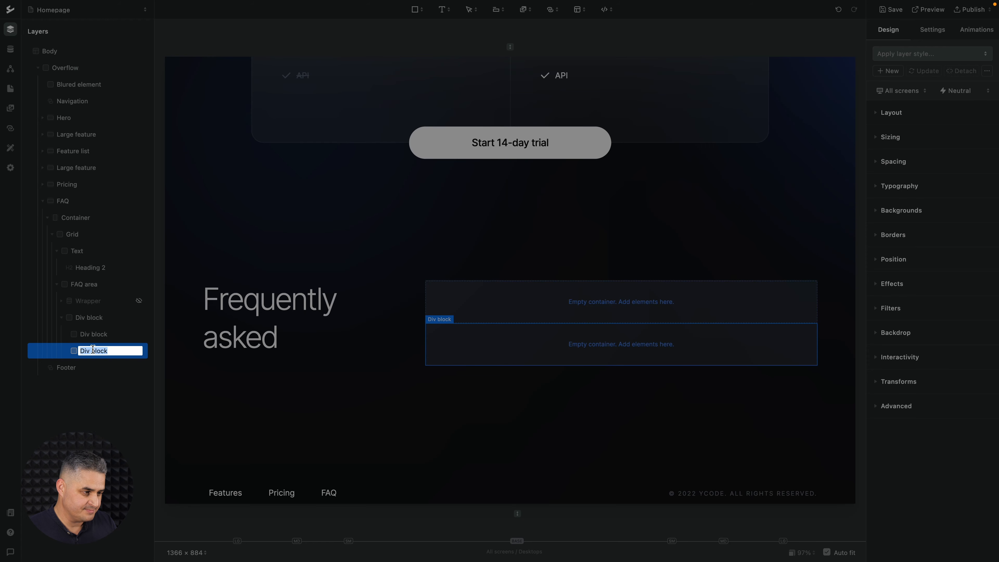
type("A")
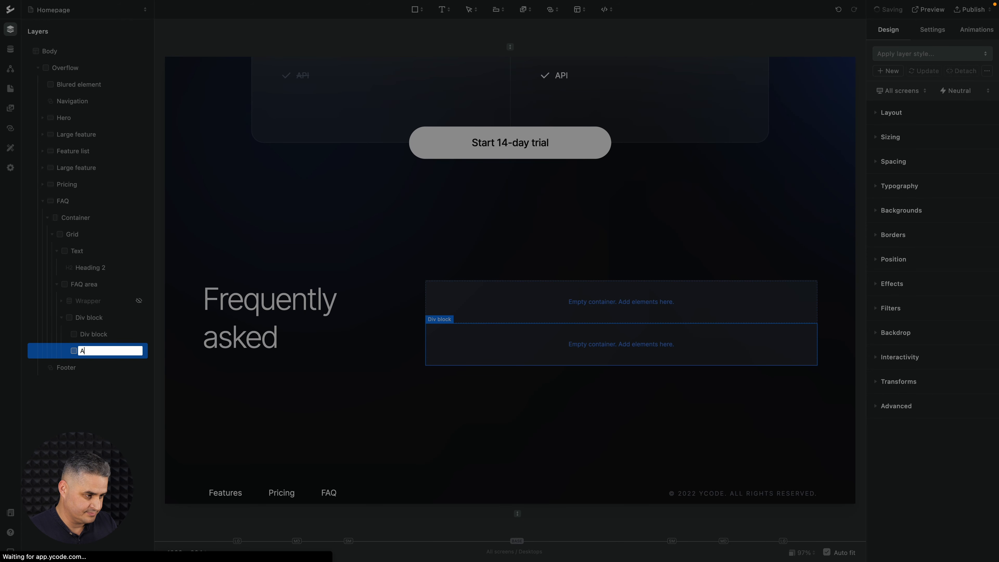
type("nswer")
key("Return")
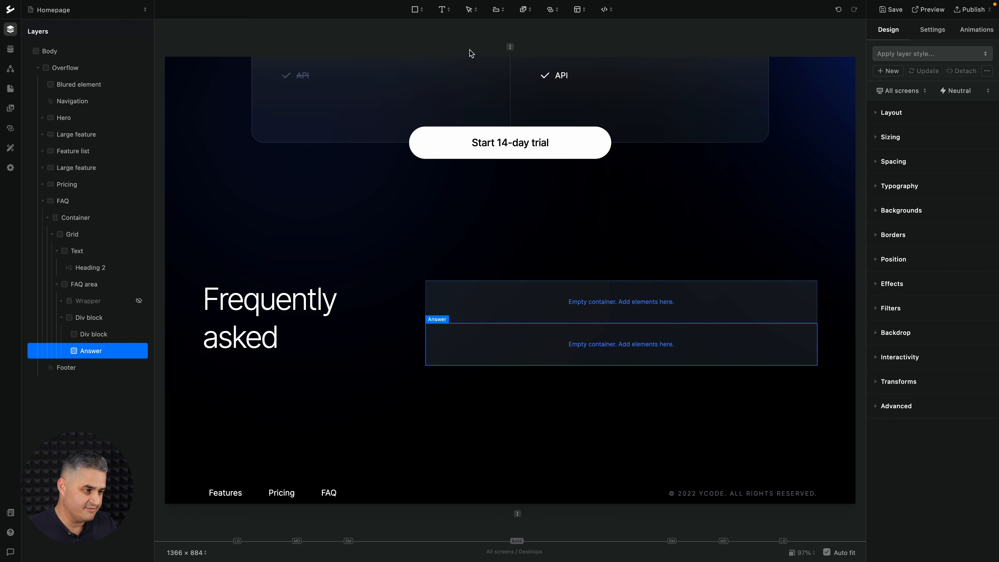
Add a paragraph inside the new Answer div block and rename that block to Answer 2.
left_click(444, 9)
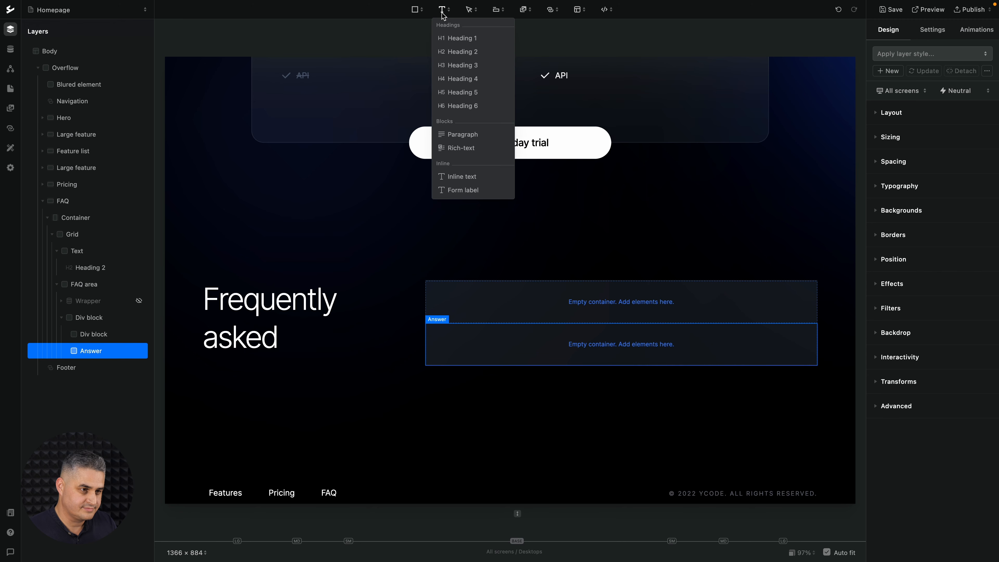
left_click(452, 134)
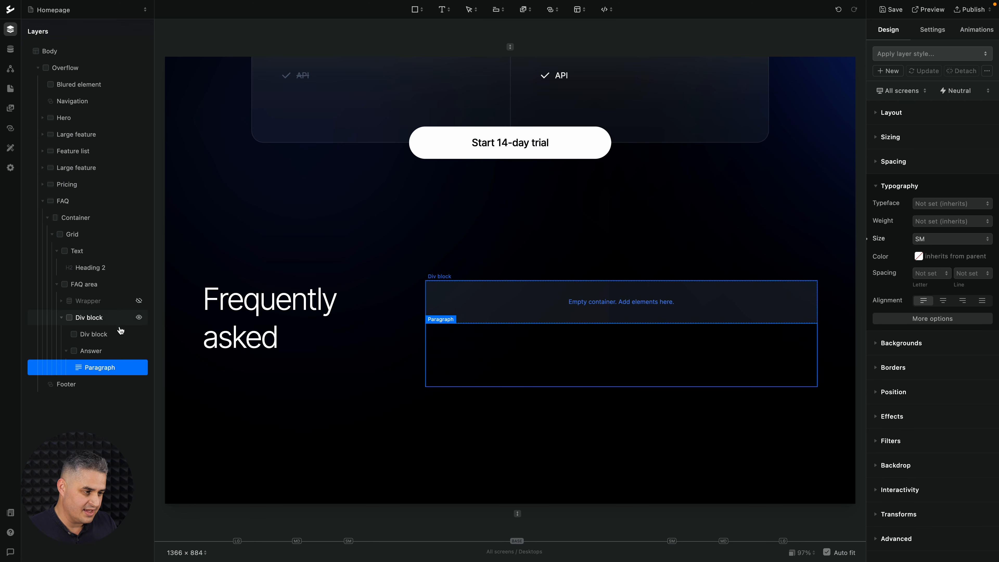
double_click(107, 350)
key("Right")
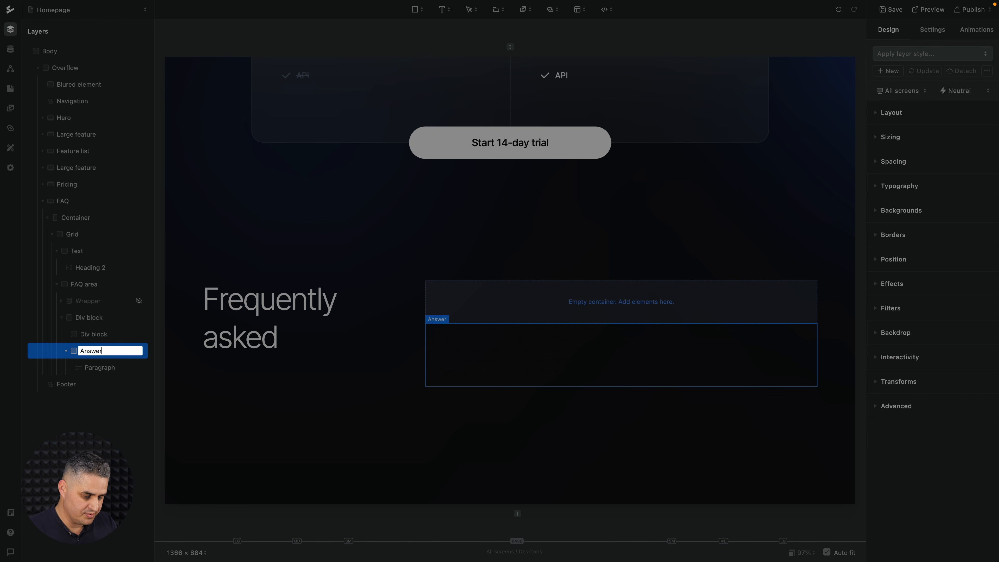
key("Return")
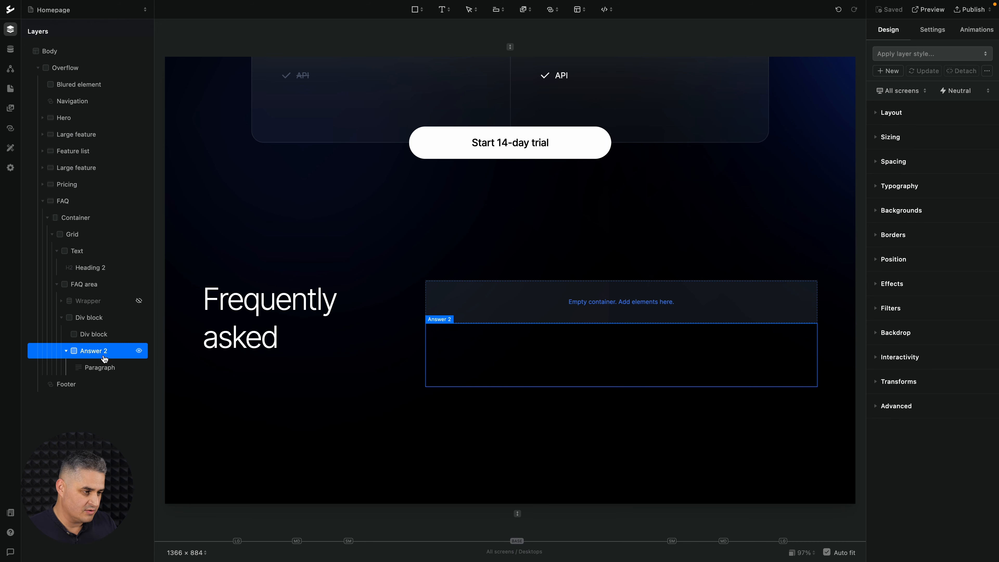
Apply the Answer div layer style to Answer 2 and the Answer text layer style to its paragraph.
left_click(956, 55)
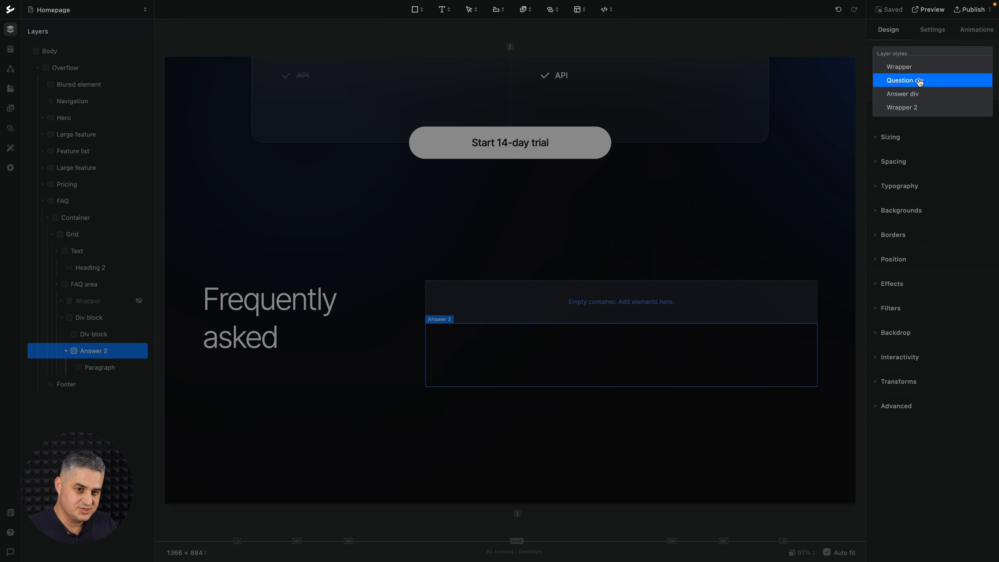
left_click(925, 97)
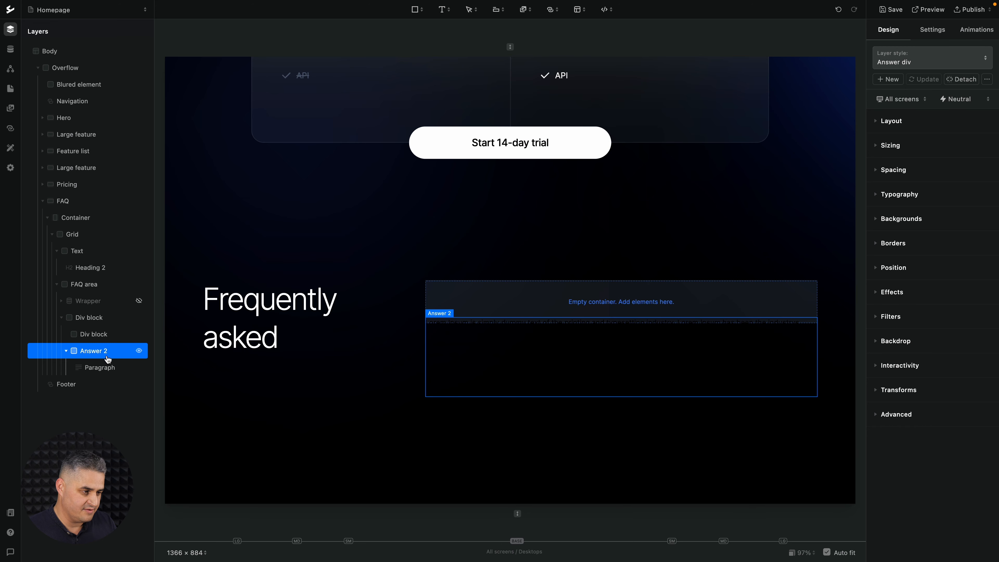
left_click(104, 369)
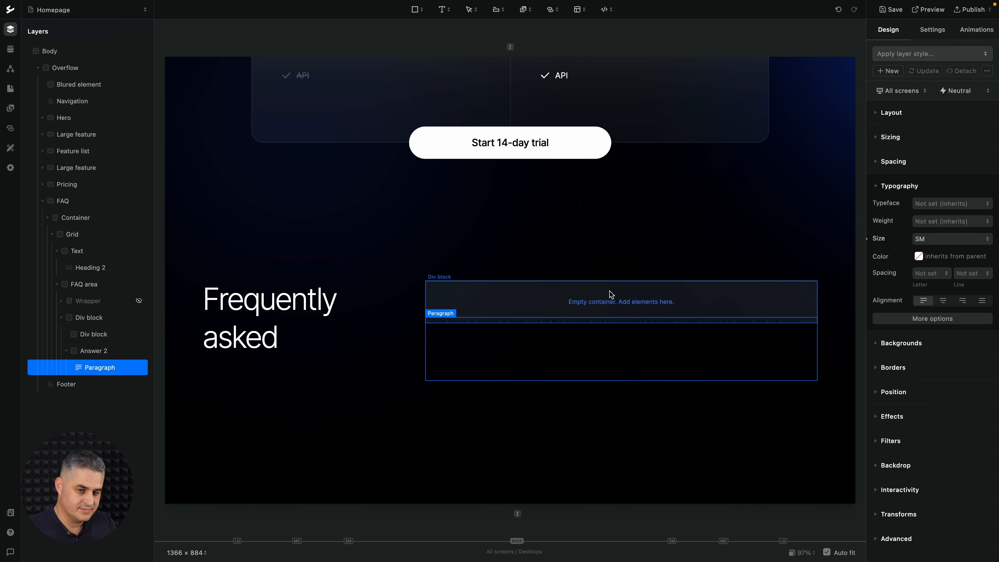
left_click(920, 57)
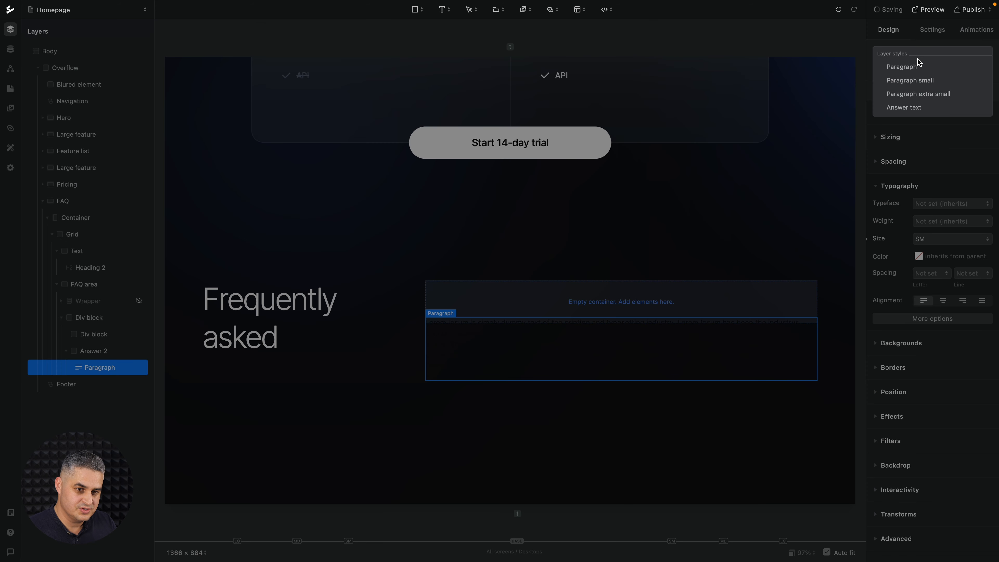
left_click(909, 109)
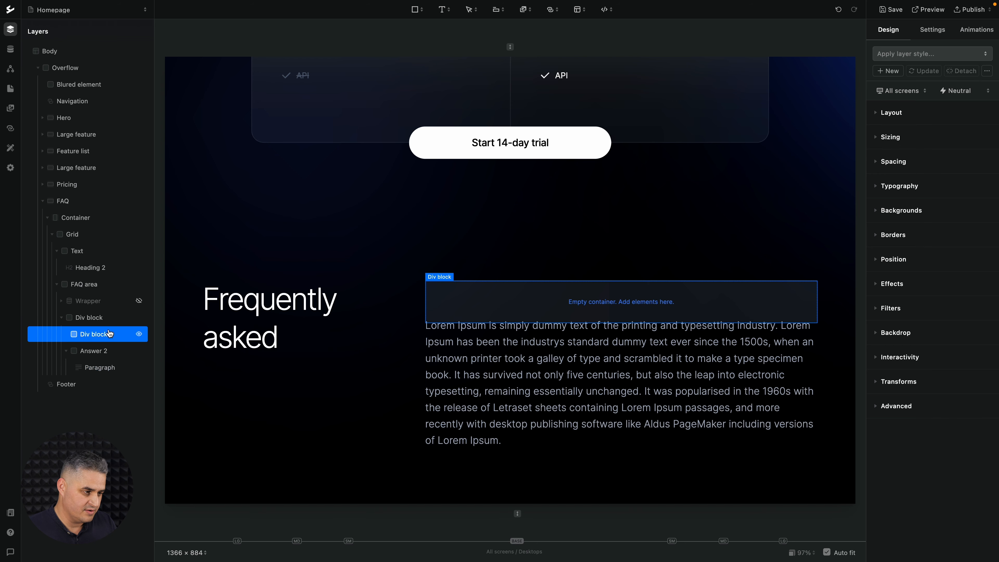
Rename the empty div block above Answer 2 to Question 2 and apply the Question div layer style.
double_click(94, 333)
type("Question 2")
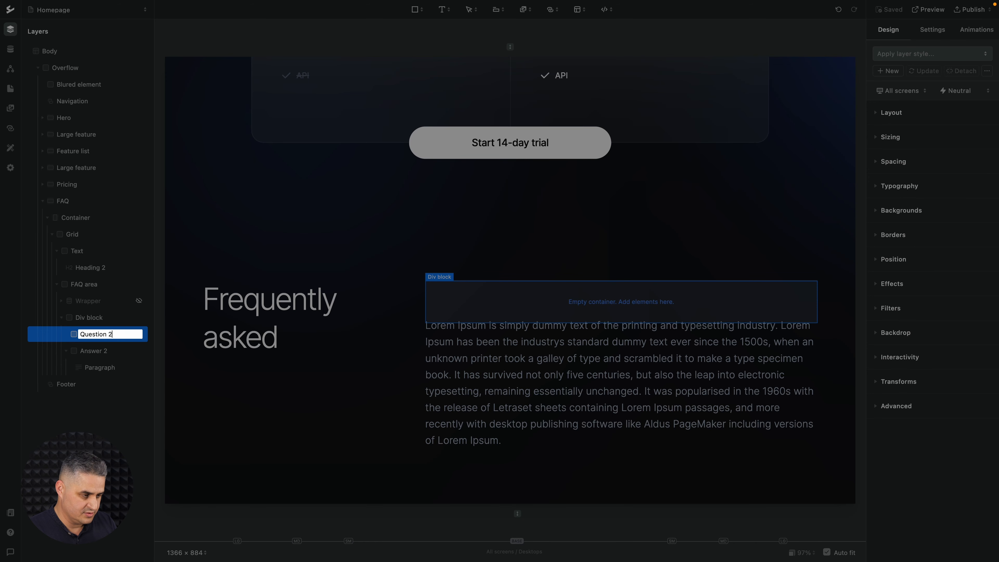
key("Return")
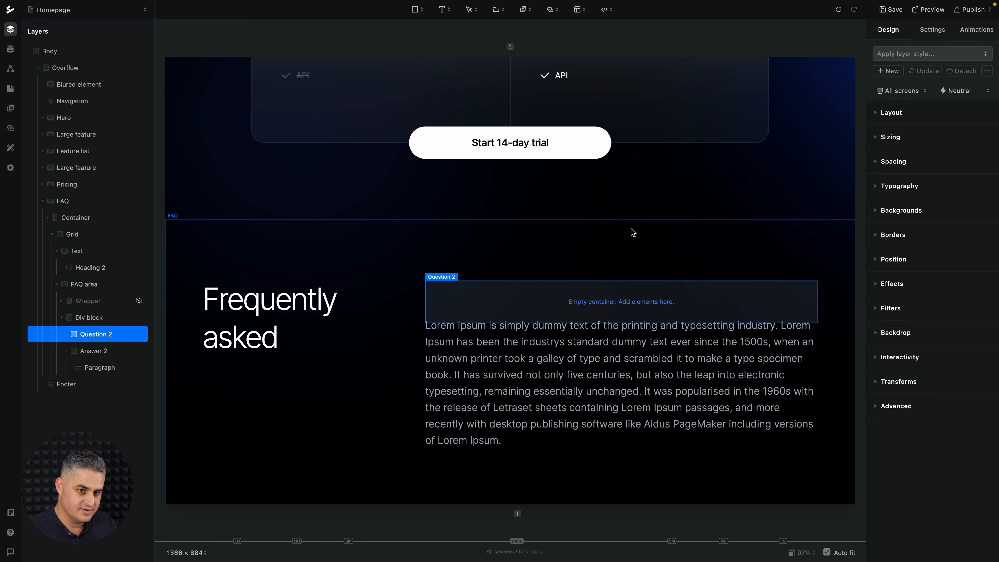
left_click(902, 53)
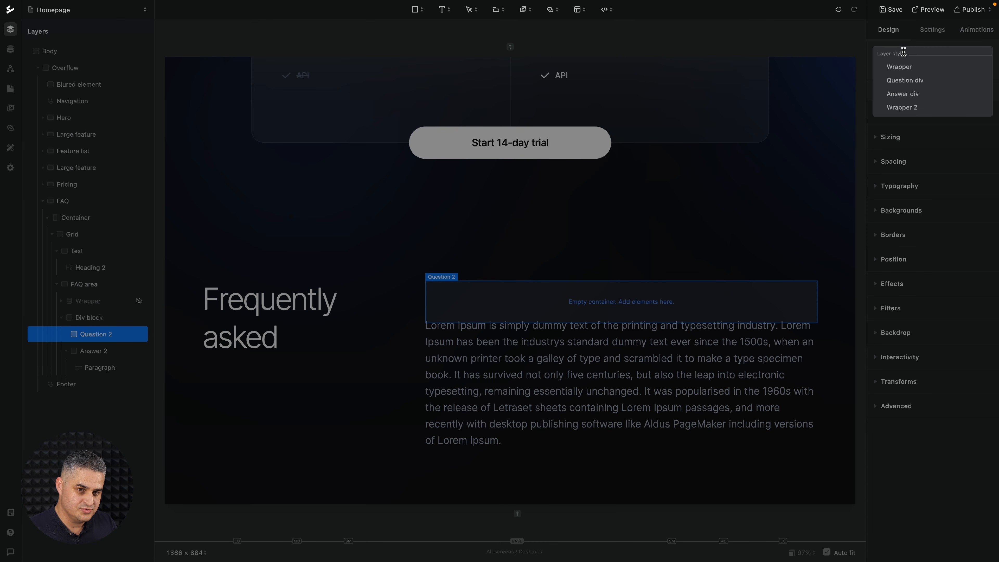
left_click(904, 83)
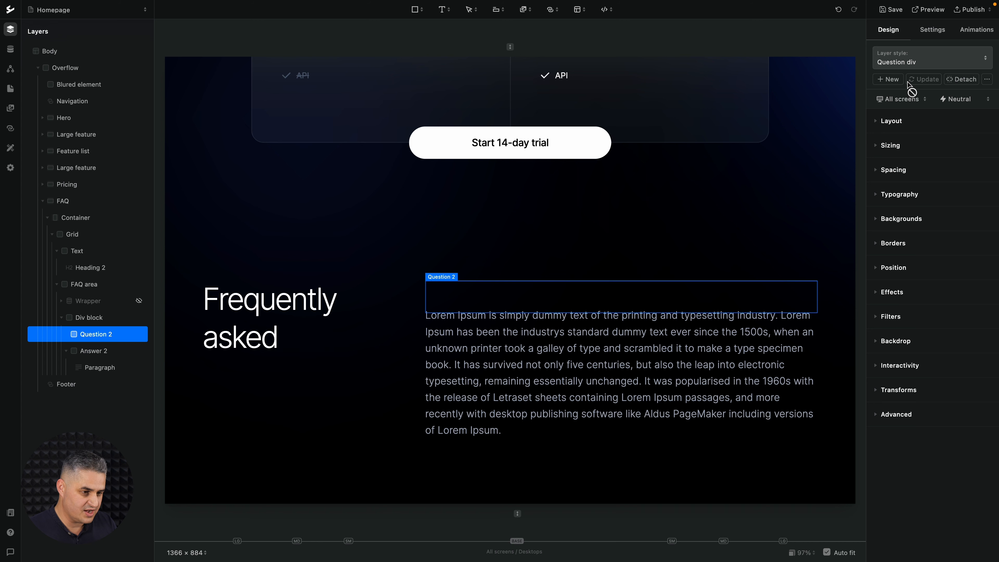
Add an inline text element and the Arrow down icon inside Question 2.
left_click(444, 9)
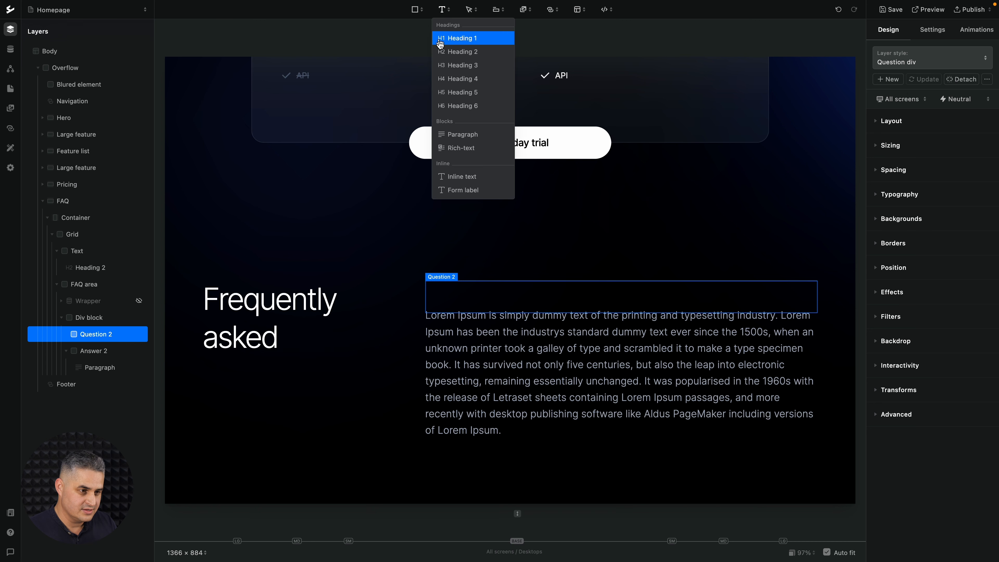
left_click(456, 175)
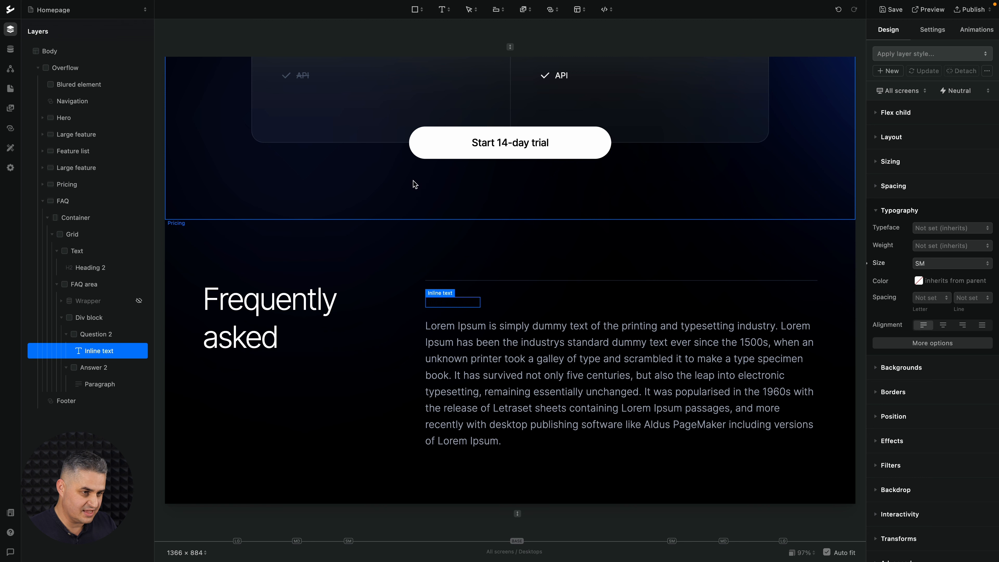
left_click(524, 10)
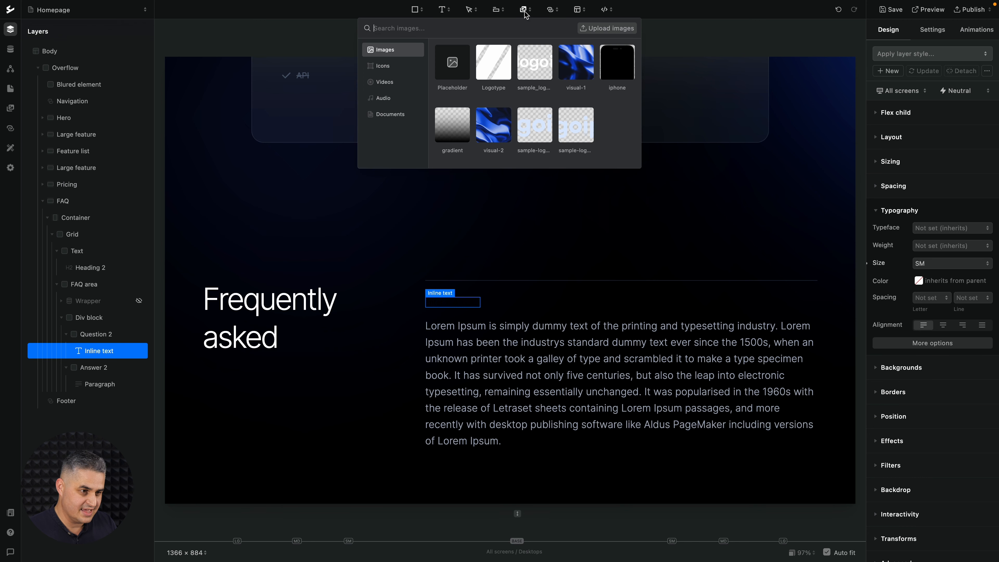
left_click(381, 66)
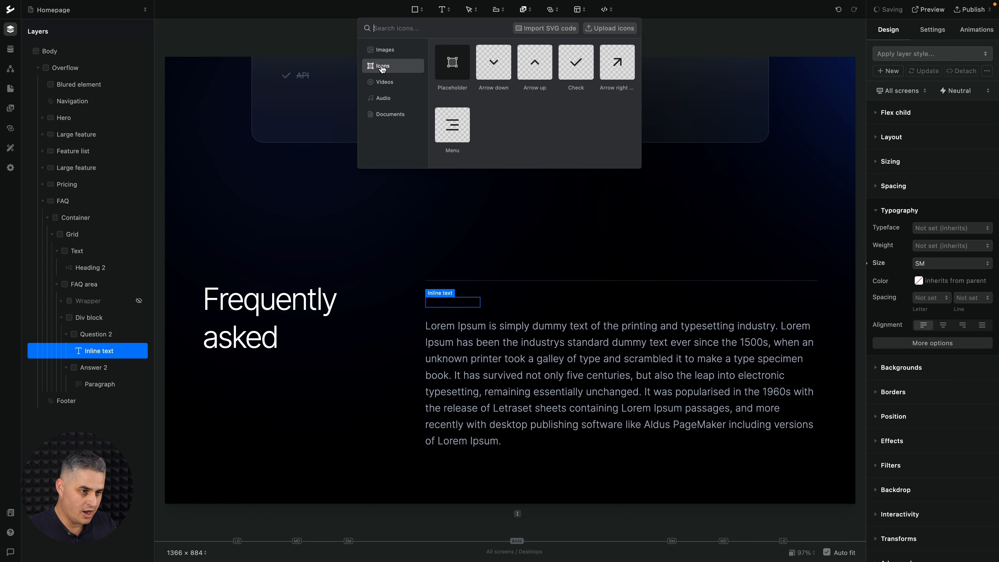
left_click(503, 70)
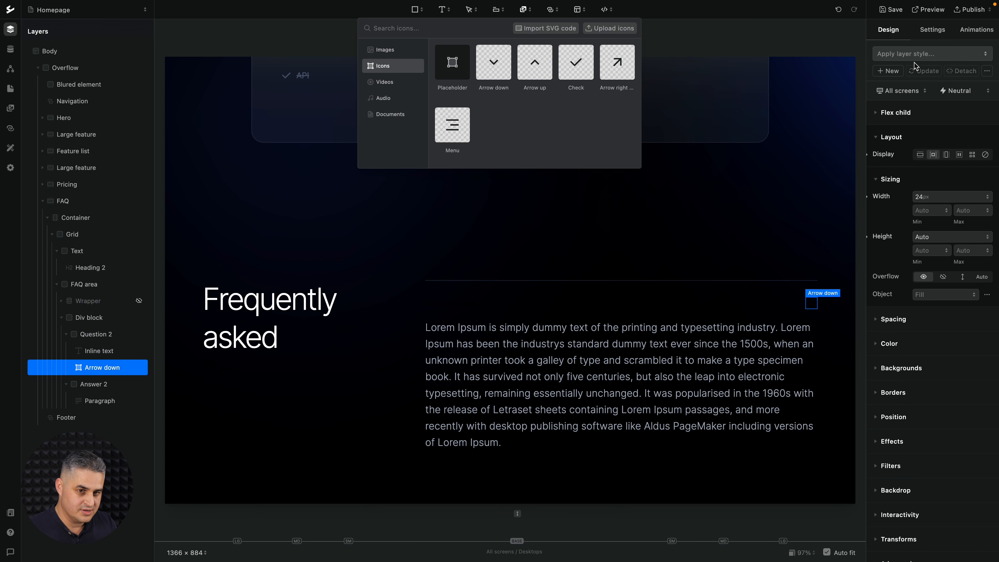
Apply the Arrow down layer style to the icon and the Question text layer style to the inline text in Question 2.
left_click(916, 54)
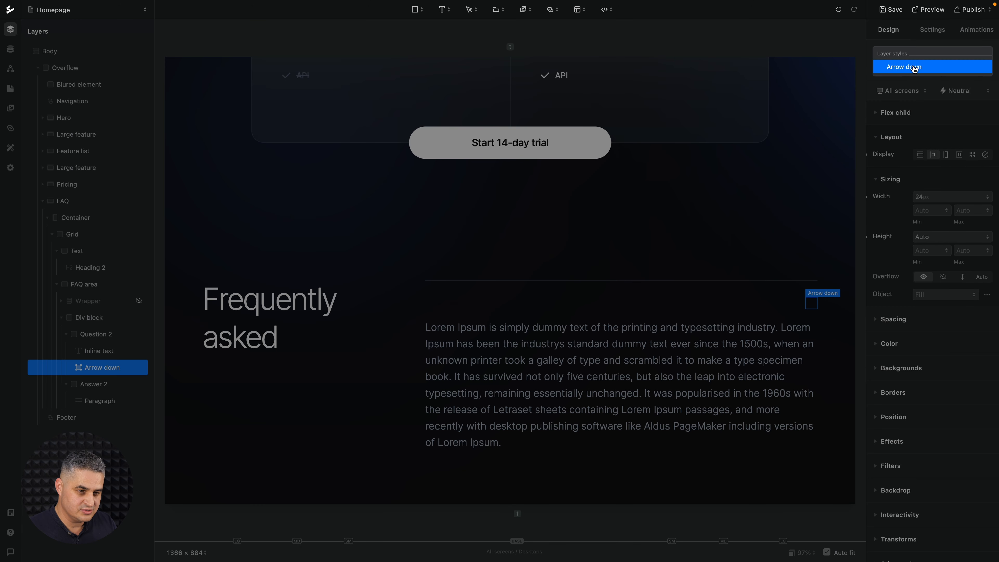
left_click(913, 67)
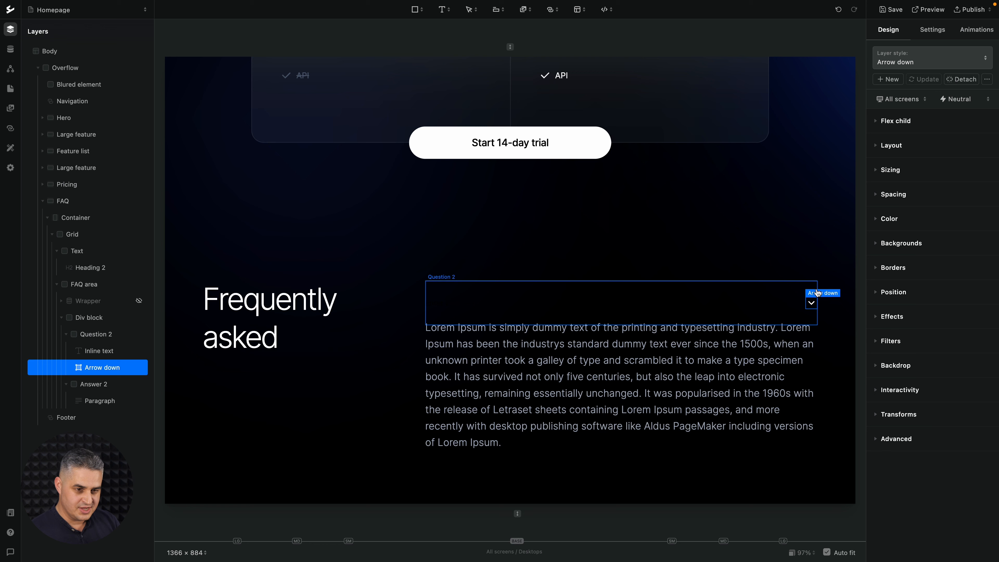
left_click(534, 304)
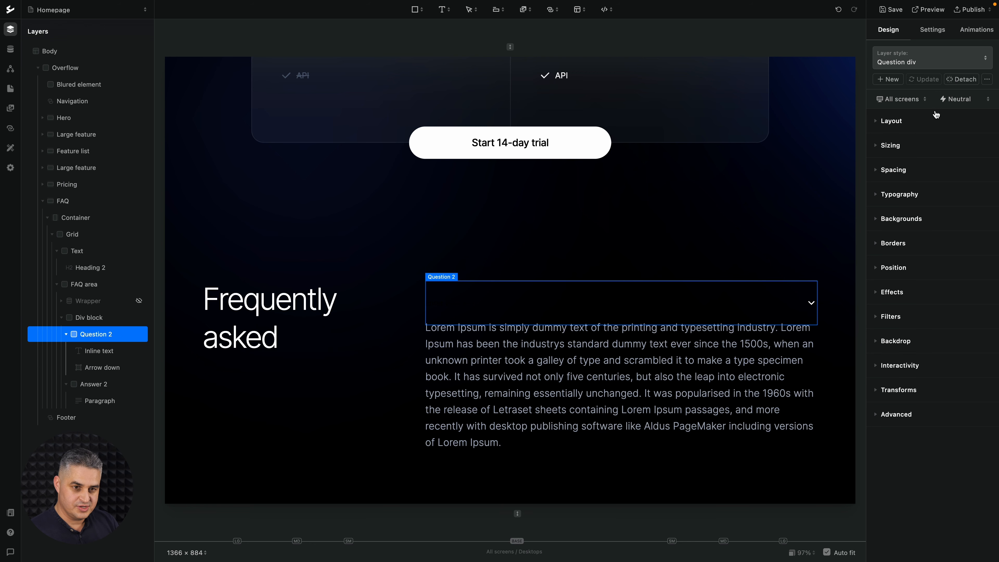
left_click(96, 351)
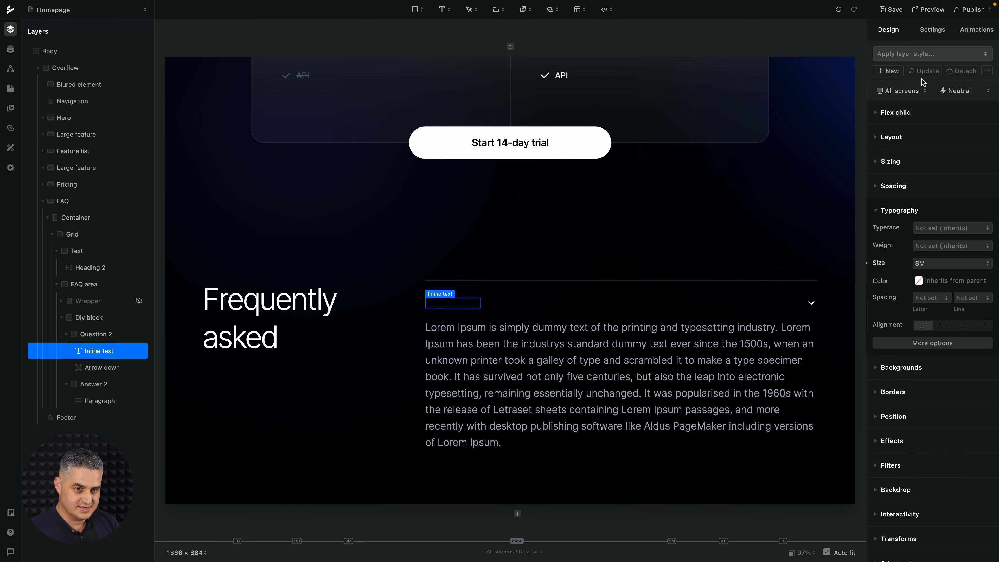
left_click(924, 60)
left_click(918, 66)
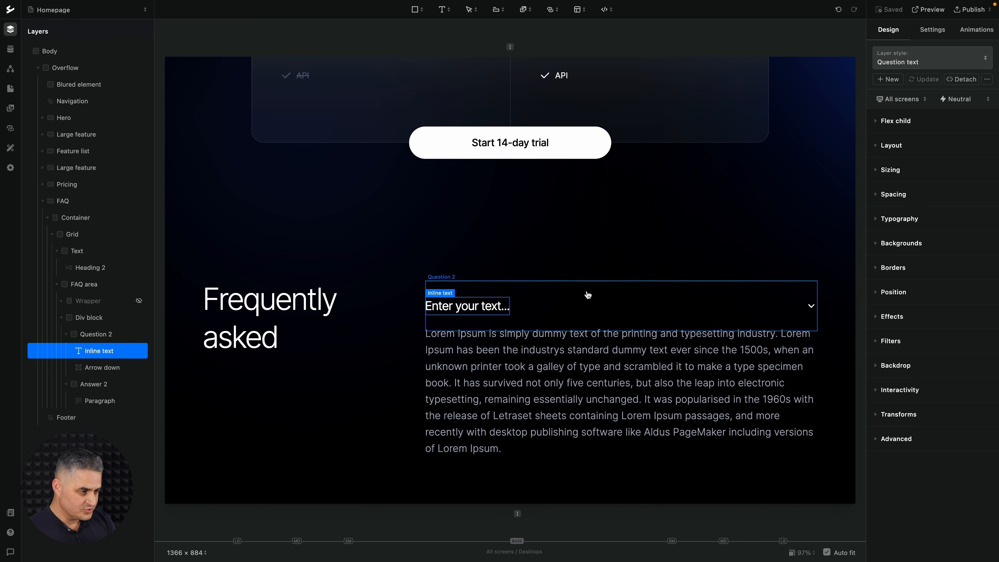
Rename the outer div block holding the question and answer to Wrapper 2 and apply the Wrapper layer style.
left_click(93, 317)
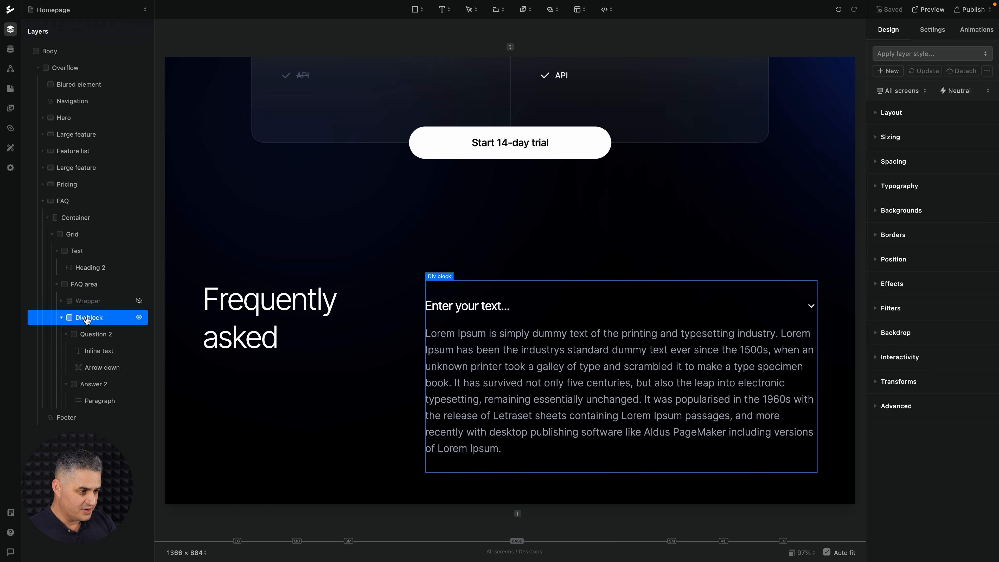
double_click(87, 317)
type("Wrap")
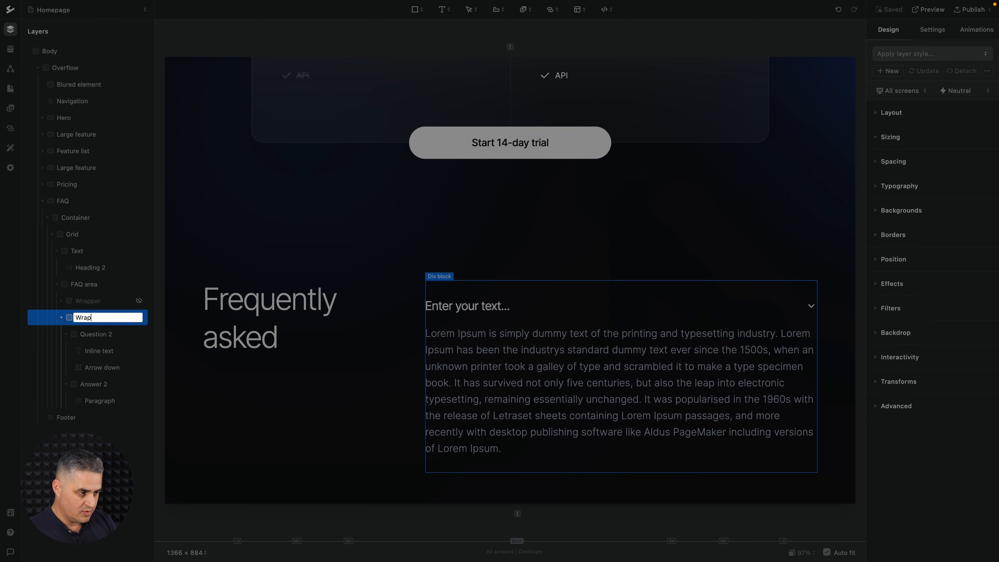
type("per 2")
key("Return")
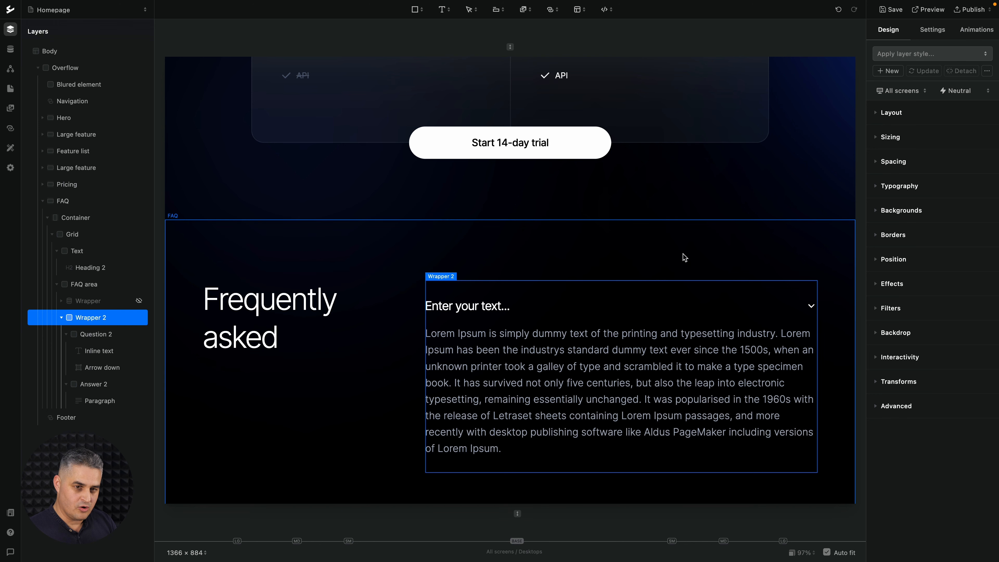
left_click(918, 59)
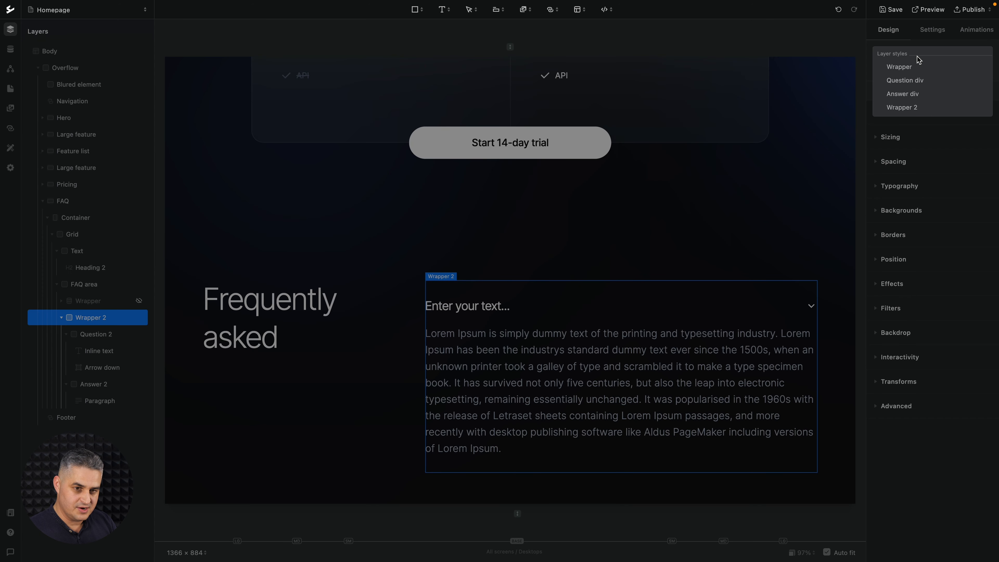
left_click(909, 66)
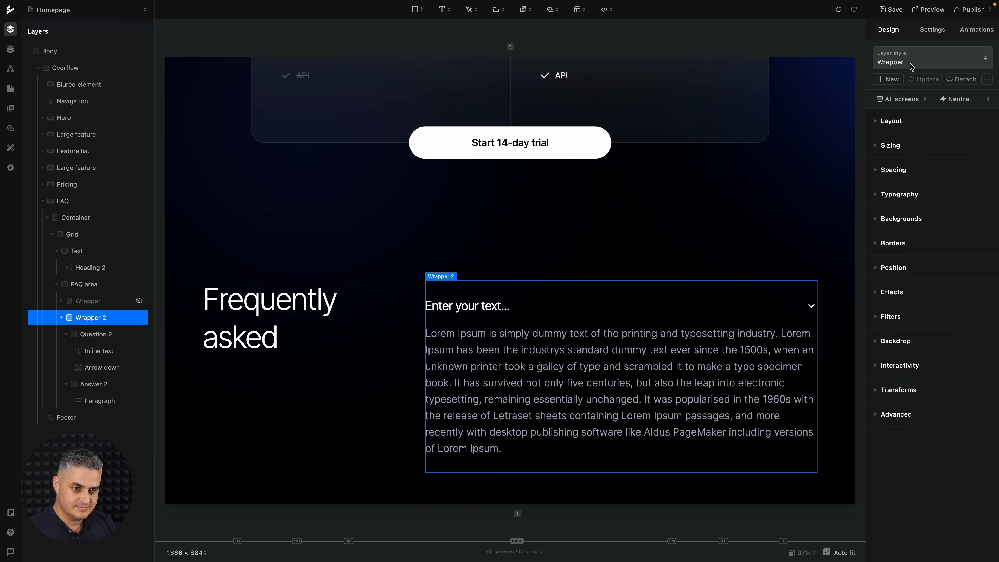
Set the CMS source of Wrapper 2 to the FAQ collection.
left_click(938, 33)
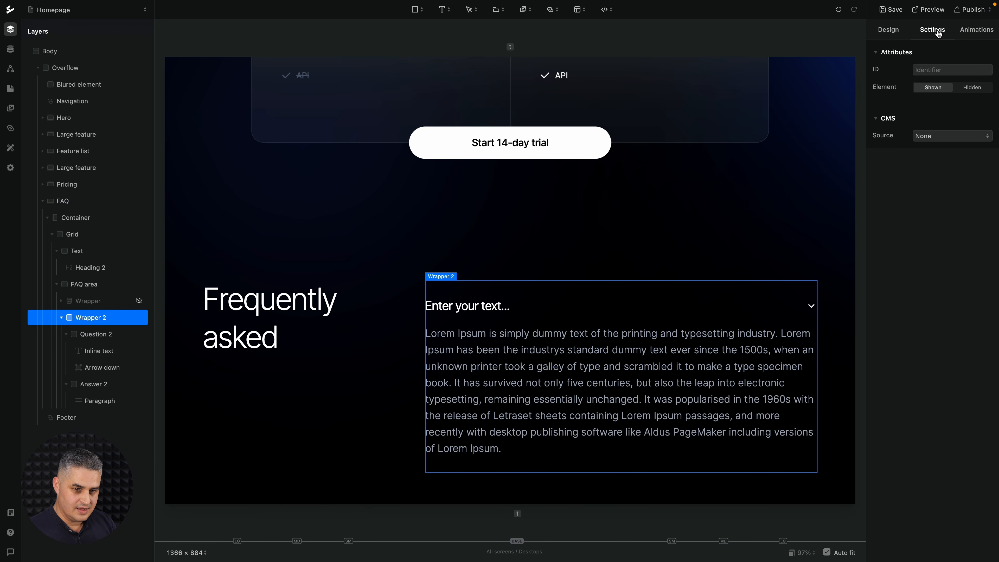
left_click(930, 135)
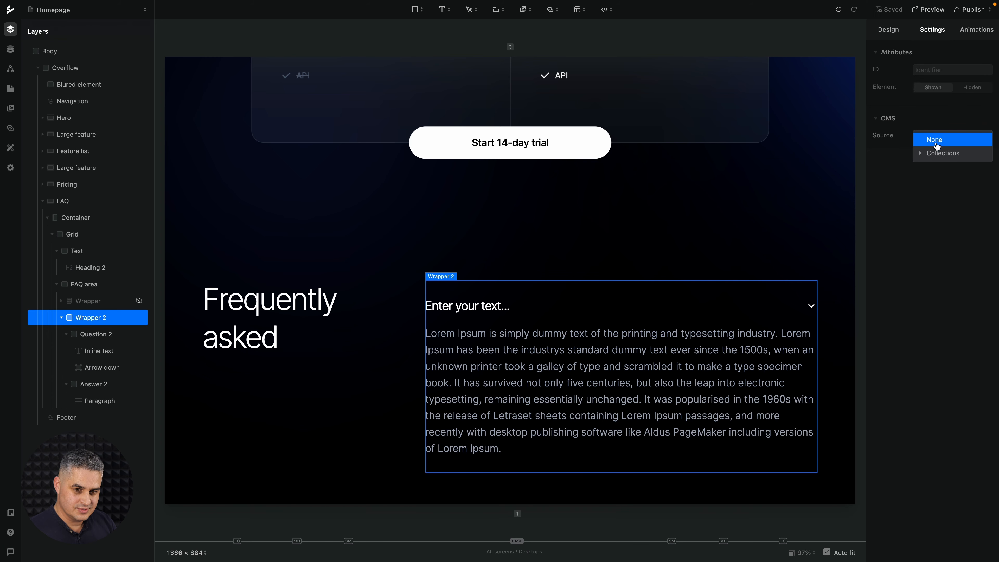
left_click(940, 153)
left_click(939, 166)
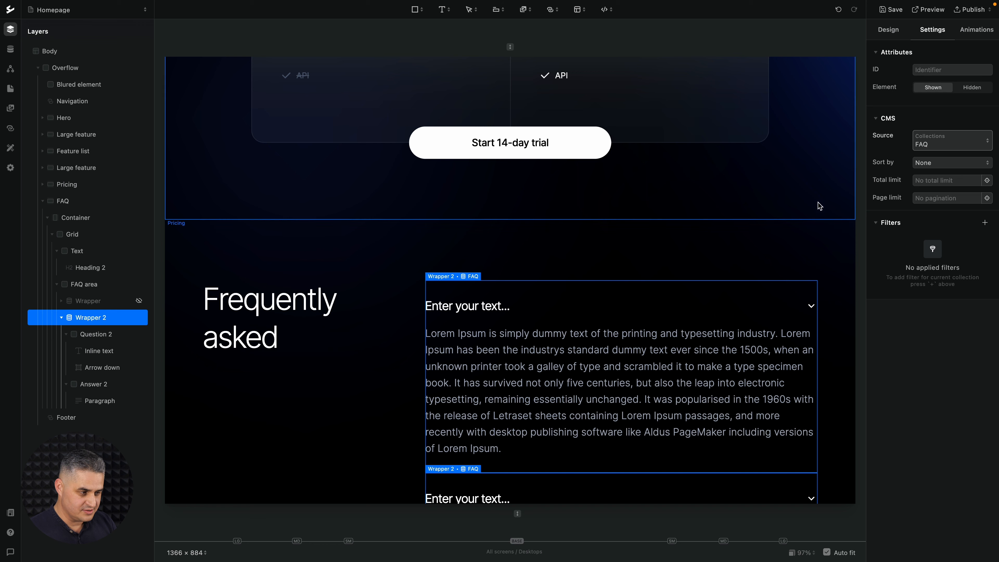
Bind the inline text in Question 2 to the Name field of the FAQ collection.
scroll(697, 309, "down", 3)
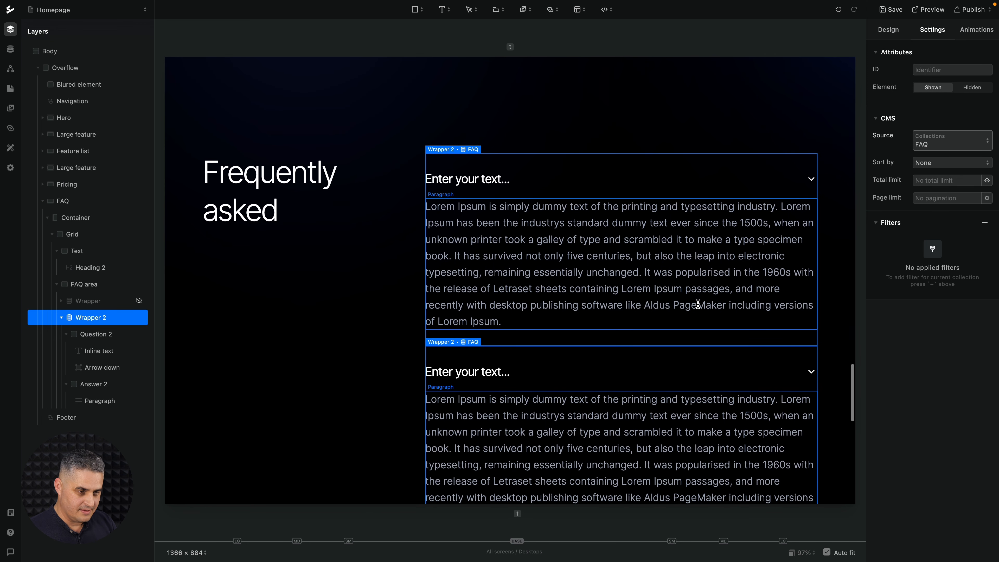
left_click(483, 180)
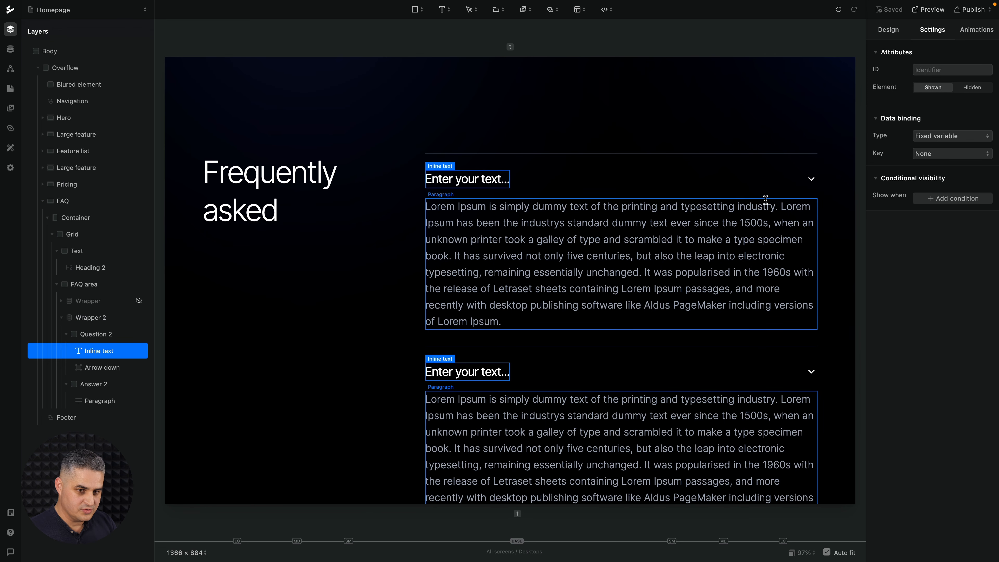
left_click(947, 154)
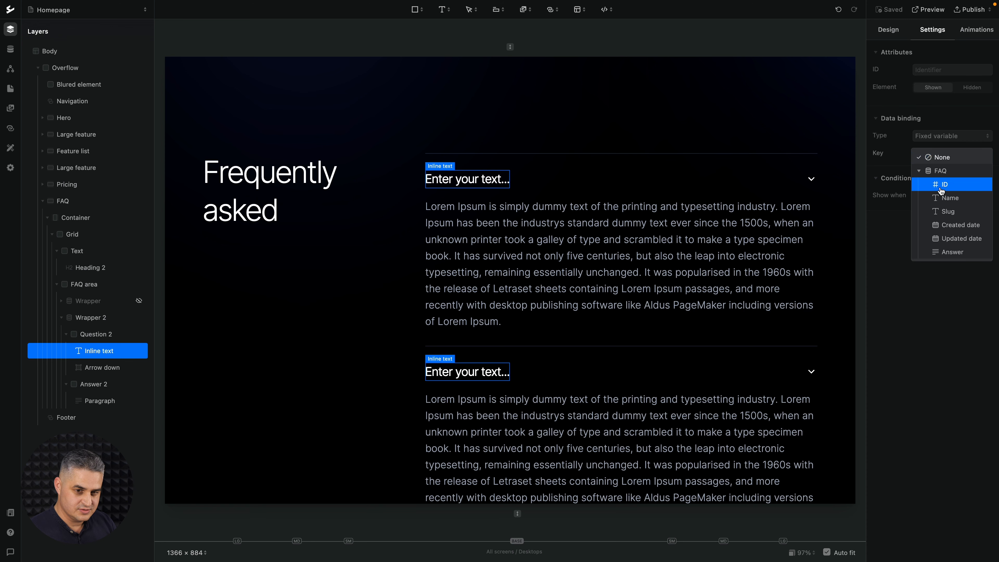
left_click(943, 197)
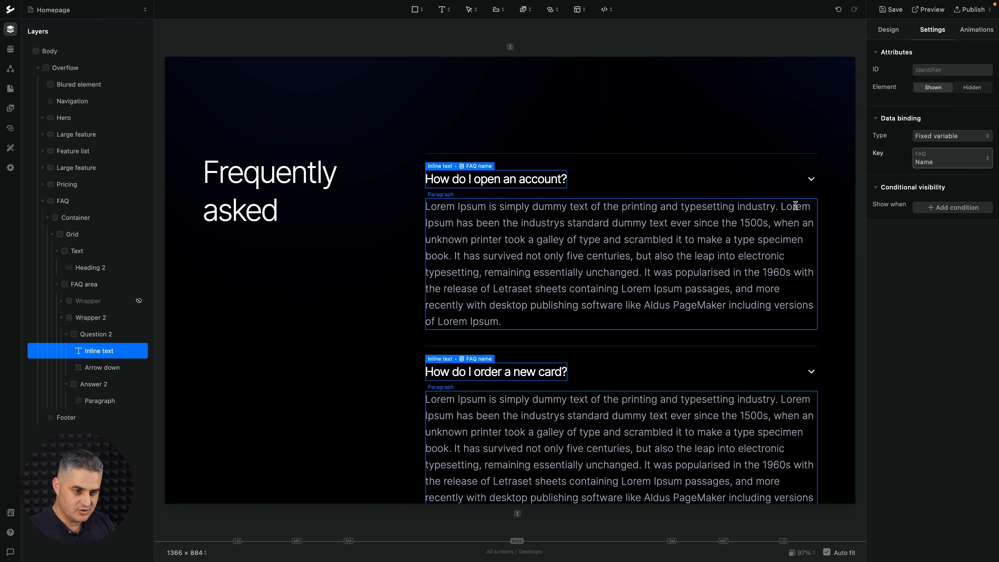
Bind the paragraph in Answer 2 to the Answer field of the FAQ collection.
left_click(755, 219)
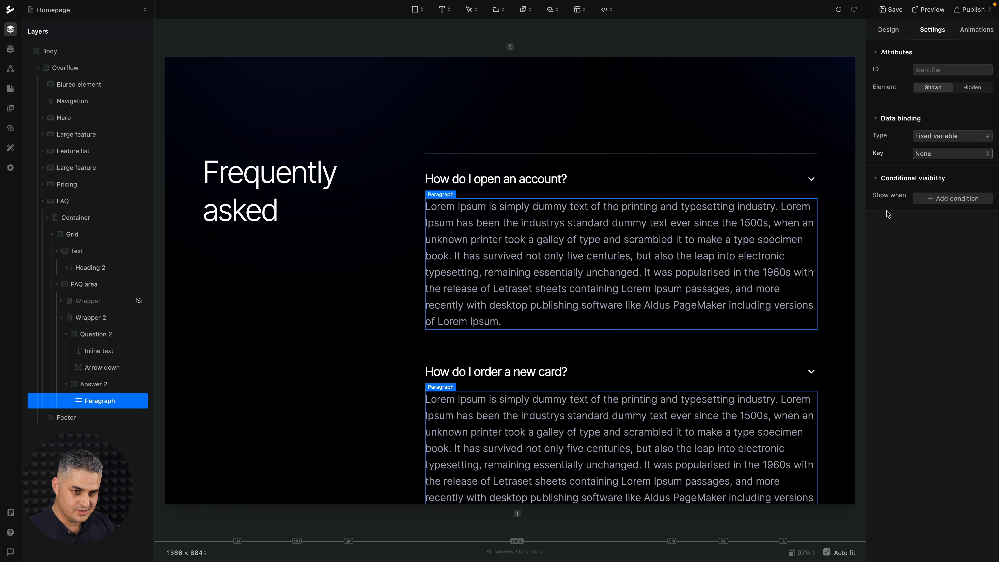
left_click(942, 157)
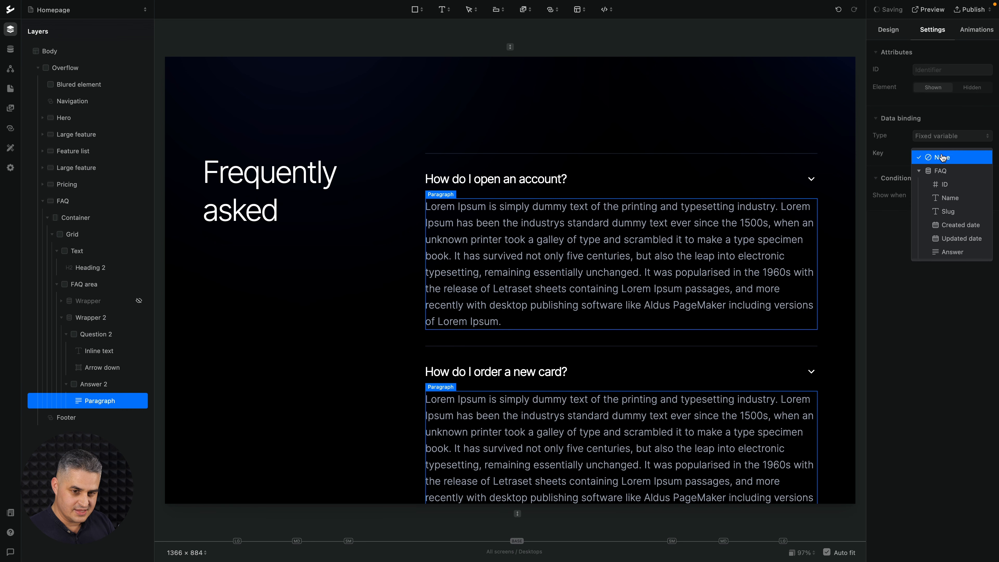
left_click(952, 252)
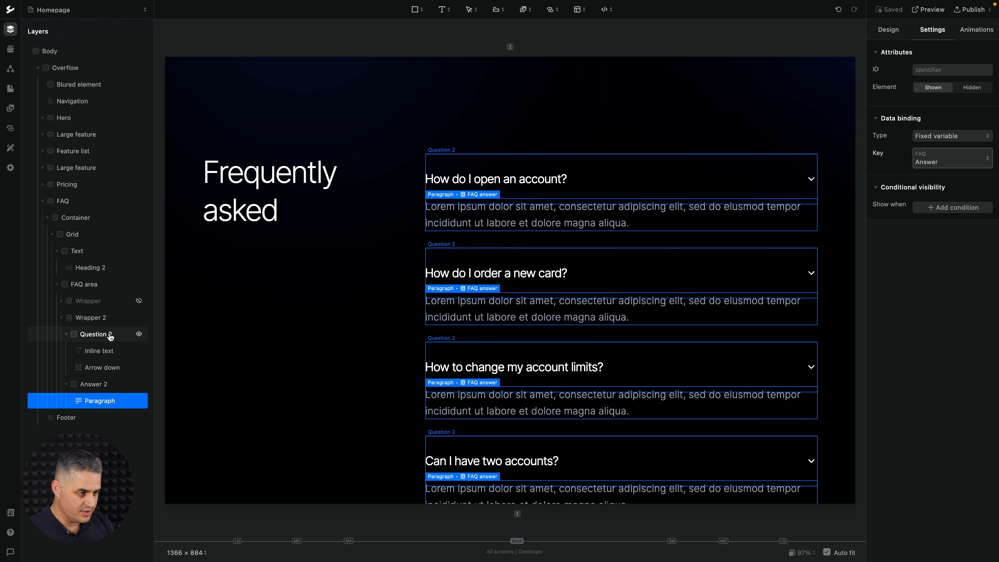
Set the element ID of the Question 2 block to Q2 and of the Answer 2 block to A2.
left_click(110, 337)
left_click(931, 70)
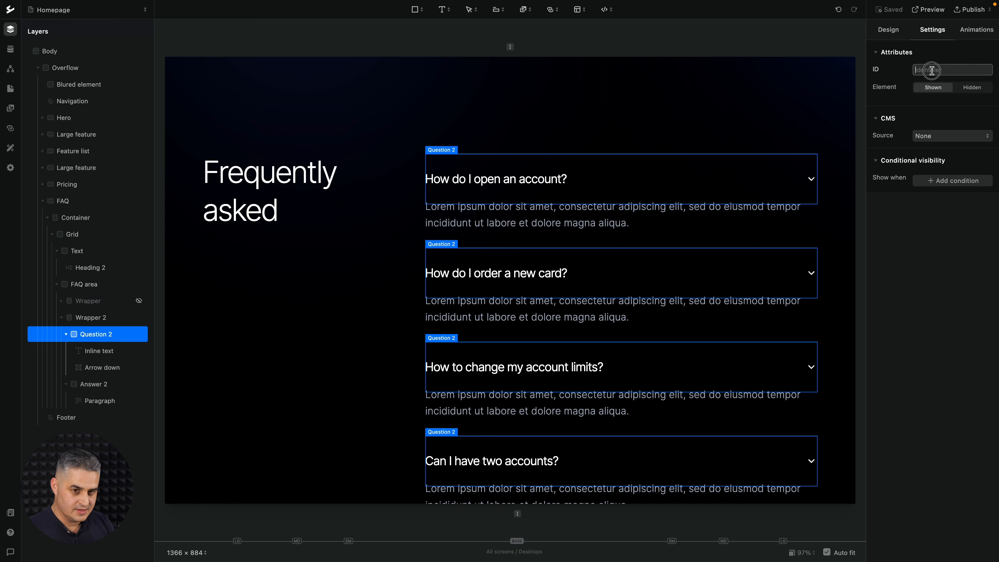
type("Q2")
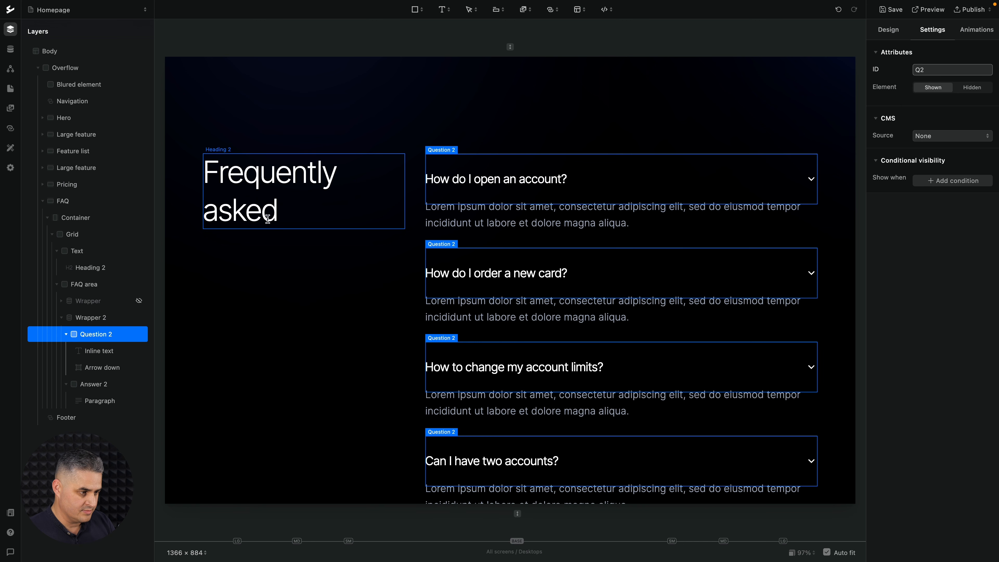
left_click(99, 383)
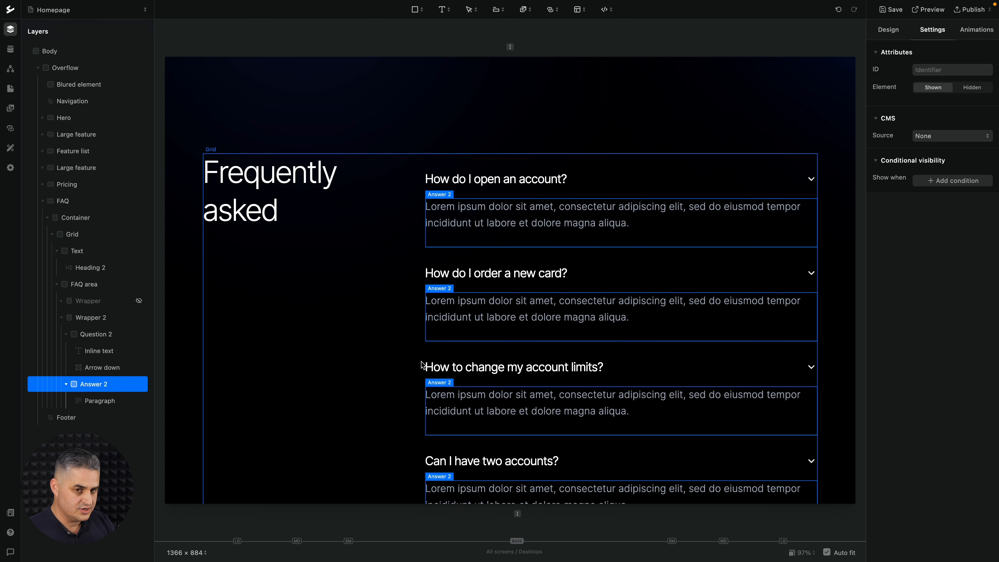
left_click(923, 69)
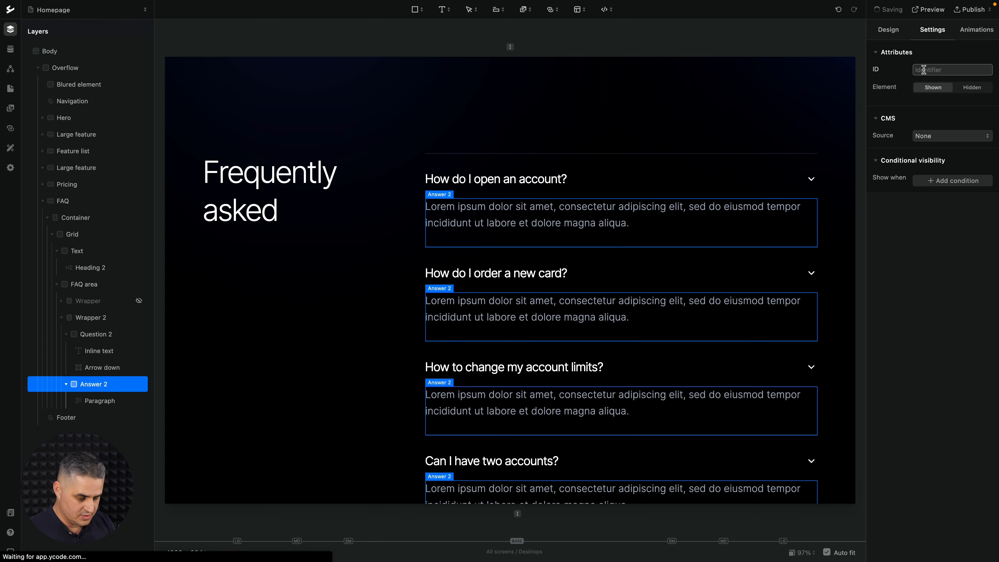
type("A2")
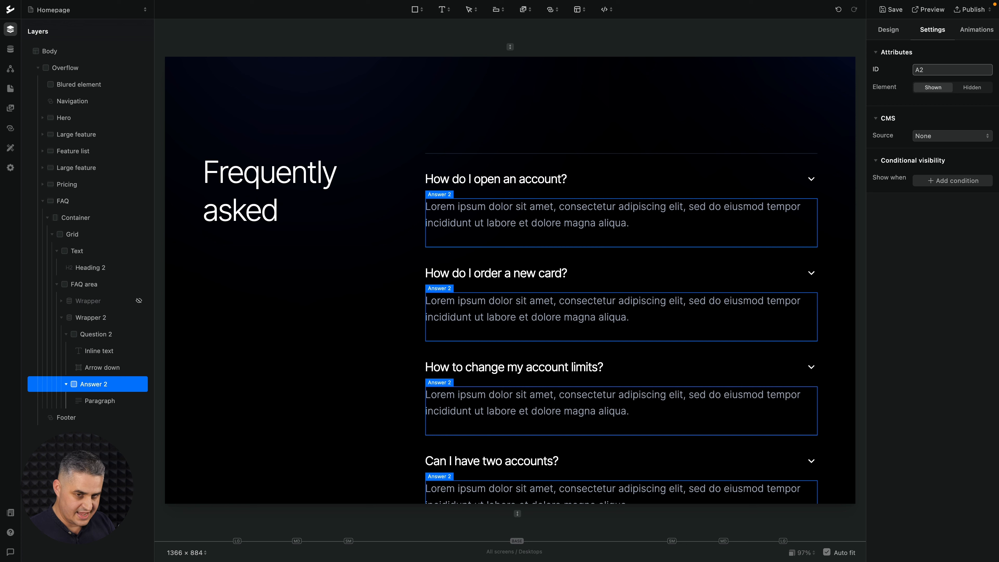
left_click(883, 258)
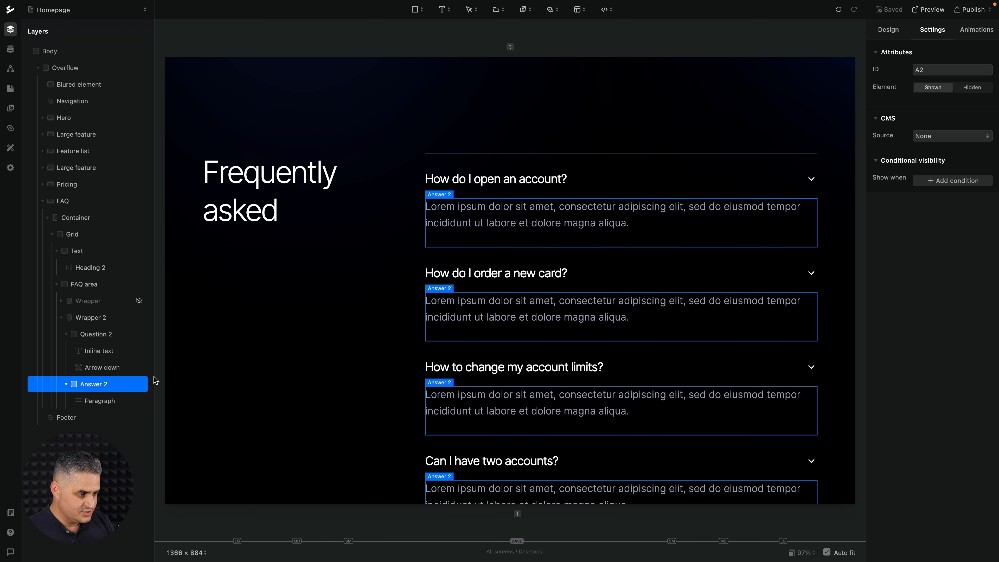
Hide the Answer 2 block by default and create a global workflow named FAQ2.
left_click(139, 384)
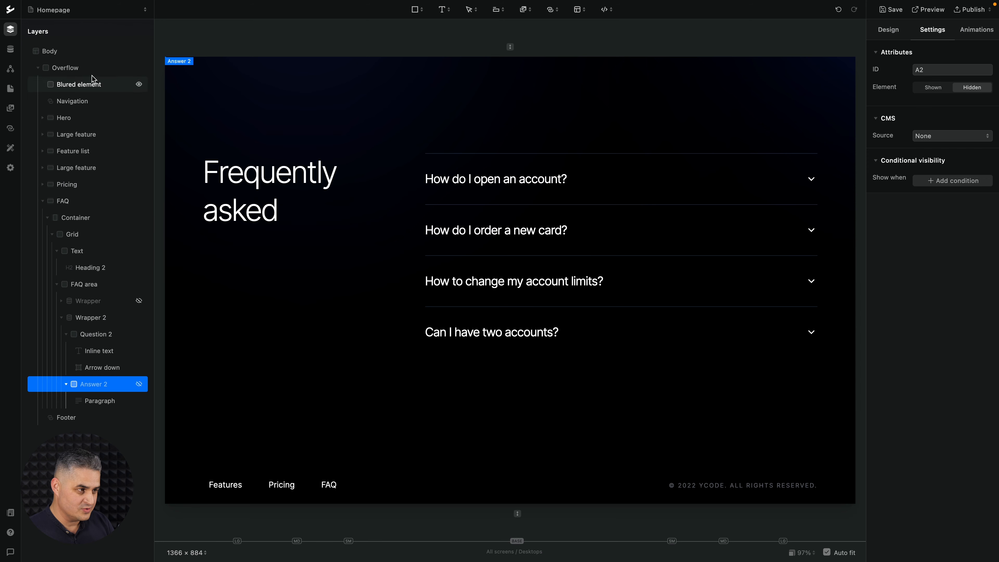
left_click(11, 69)
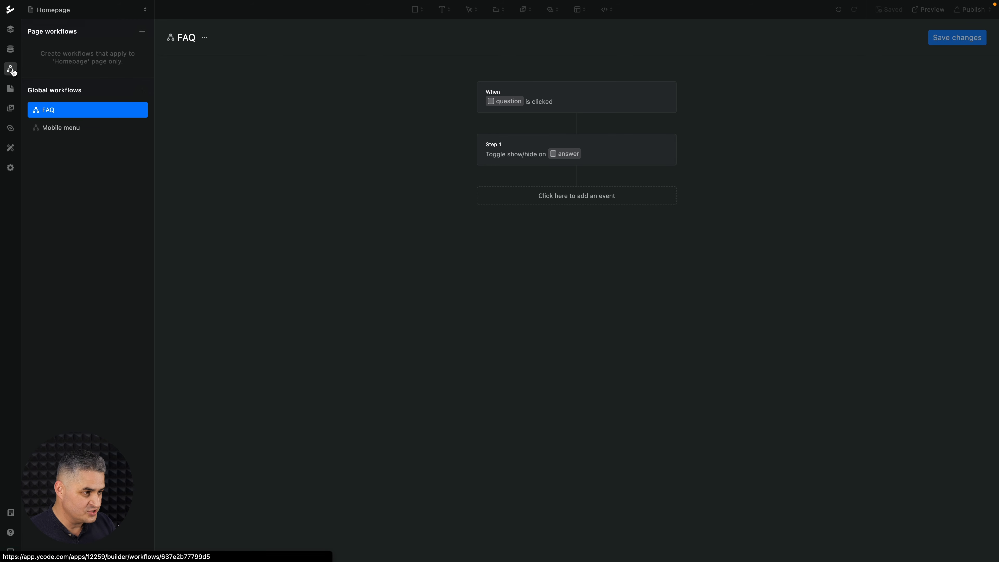
left_click(142, 91)
type("FAQ2")
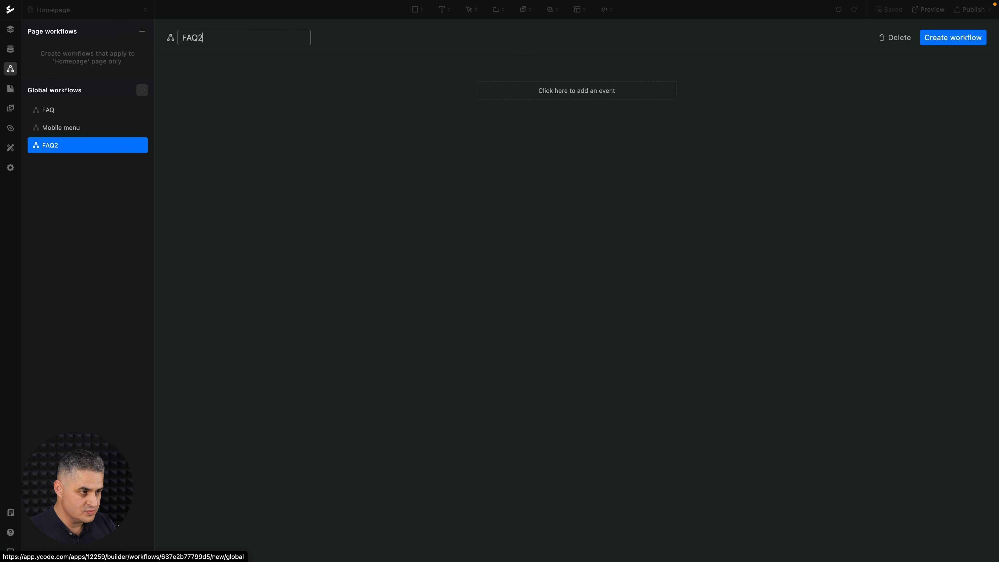
key("Return")
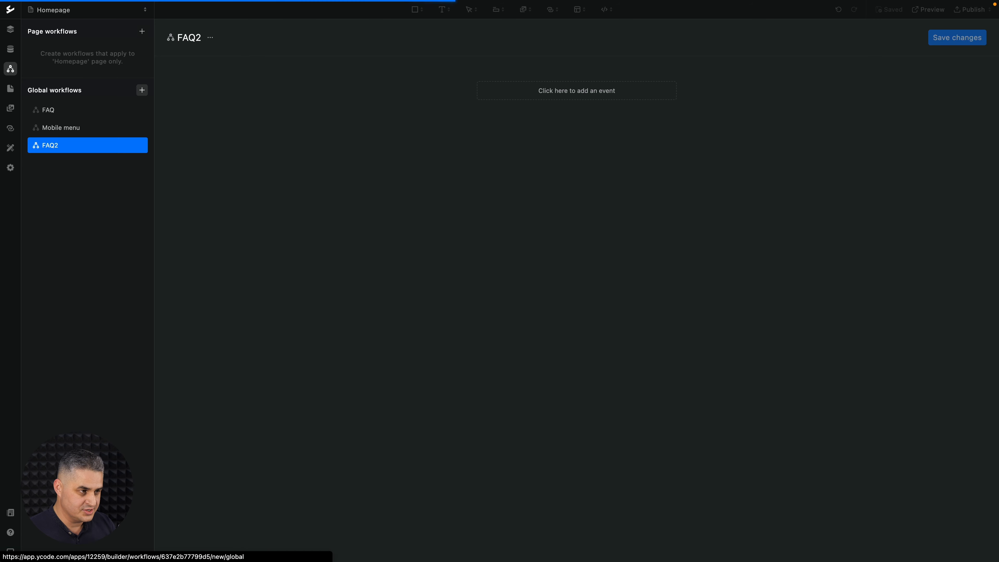
Add a Clicked on element trigger to the FAQ2 workflow with Q2 as its element.
left_click(587, 95)
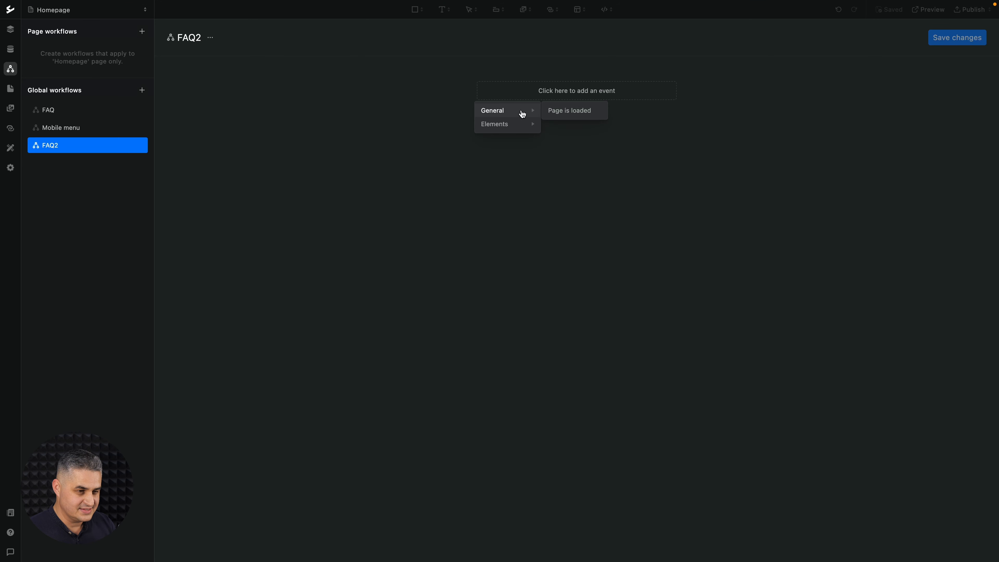
mouse_move(507, 128)
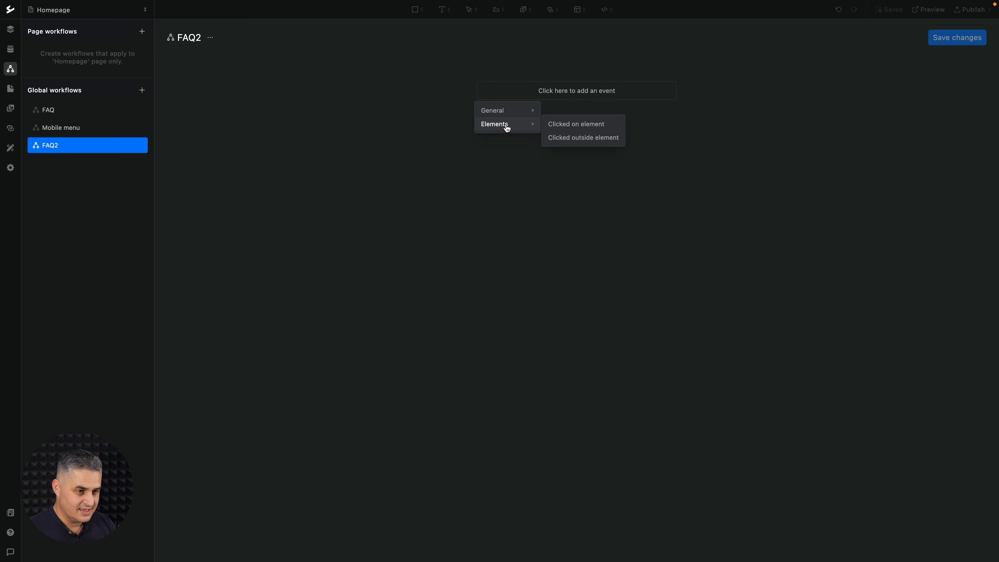
left_click(558, 125)
left_click(596, 124)
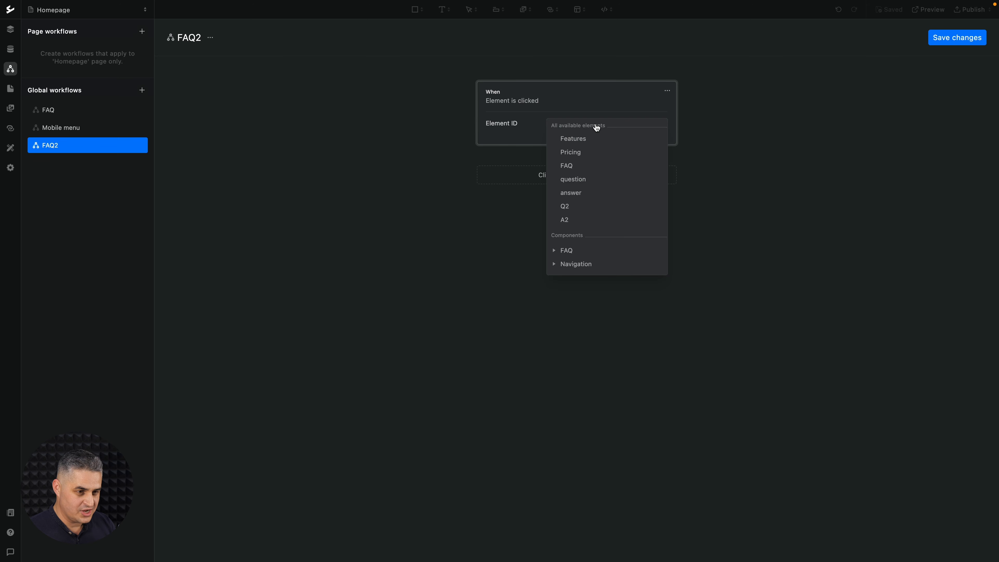
left_click(574, 207)
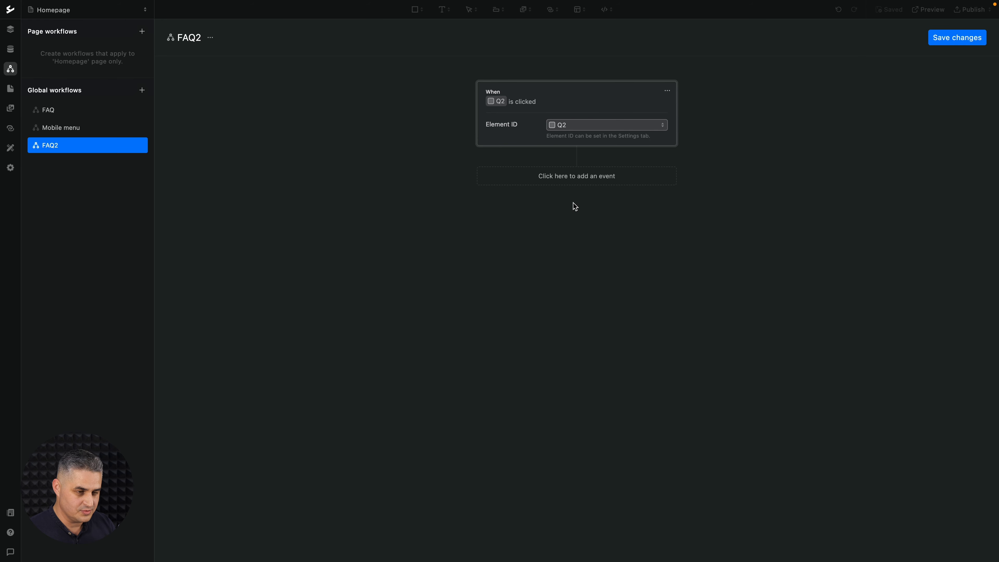
Add a Toggle show/hide action on element A2 to the FAQ2 workflow and save the changes.
left_click(578, 179)
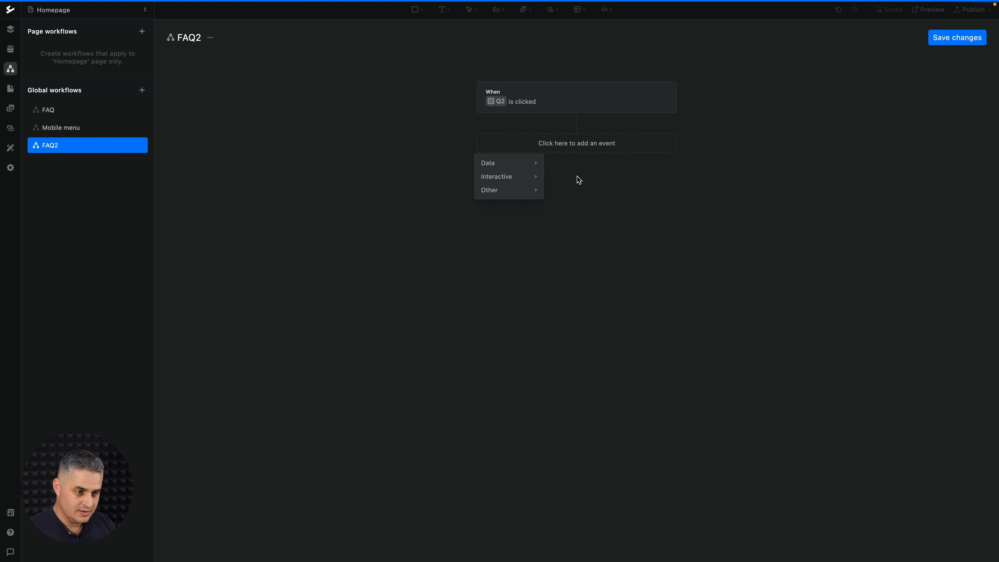
mouse_move(529, 177)
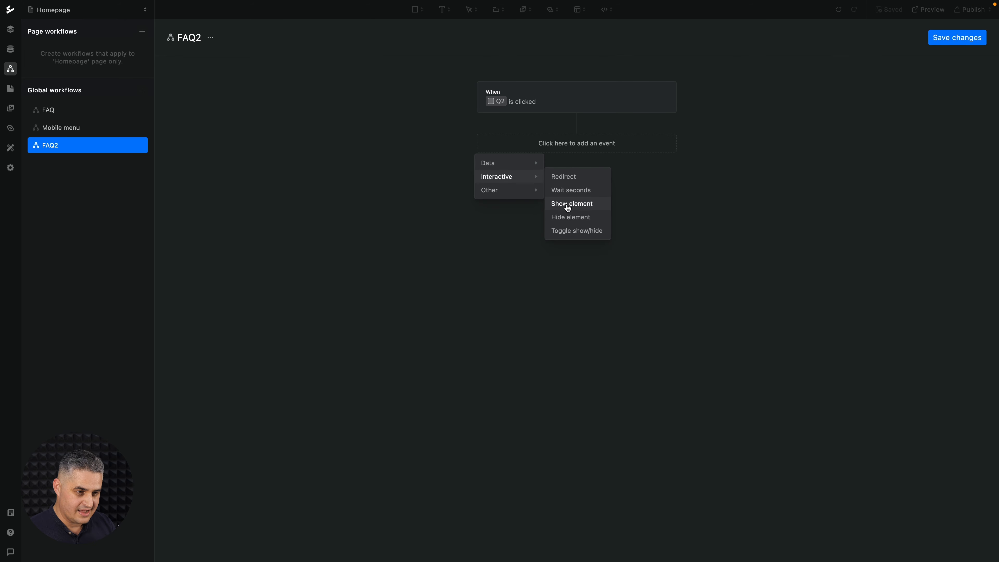
left_click(564, 232)
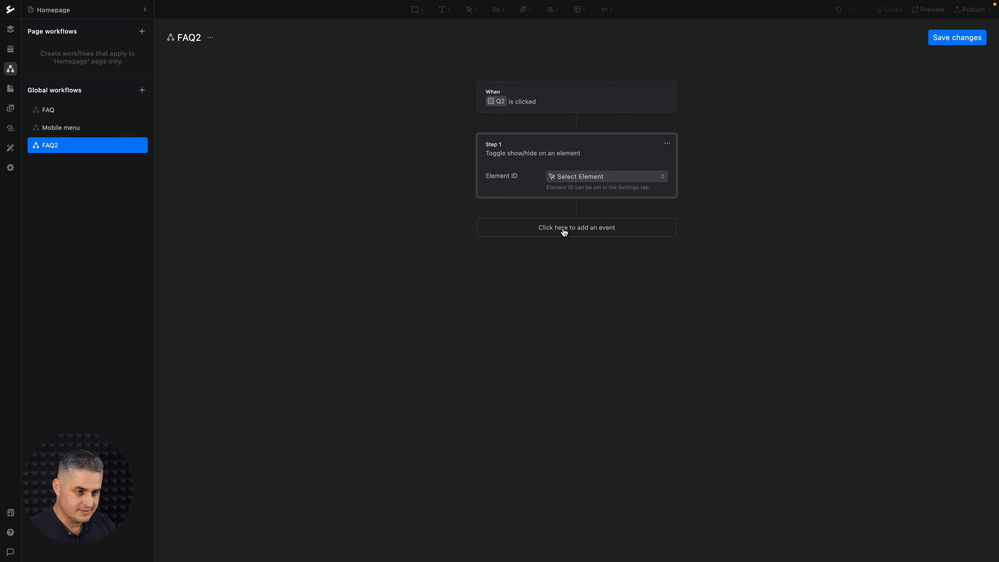
left_click(610, 178)
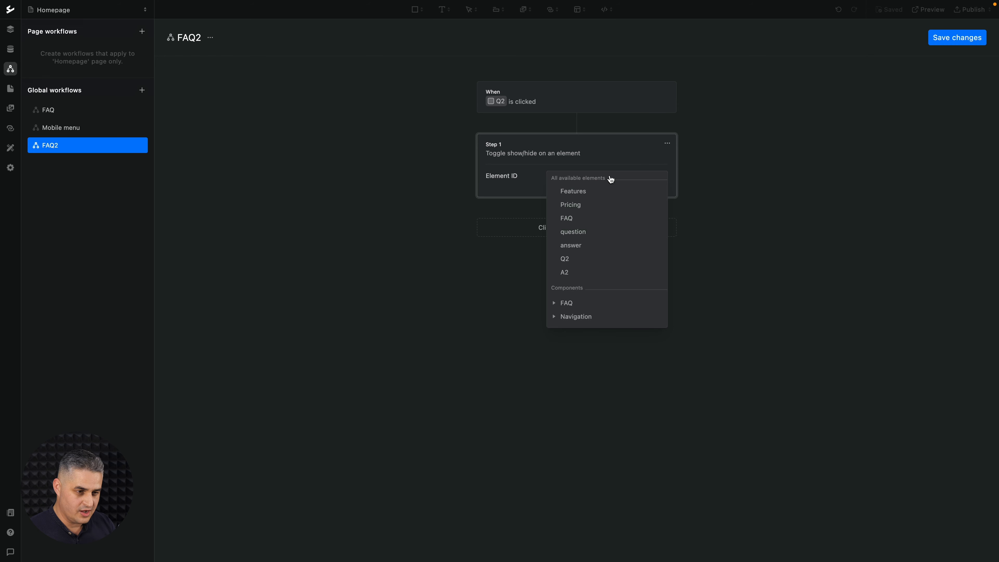
left_click(575, 271)
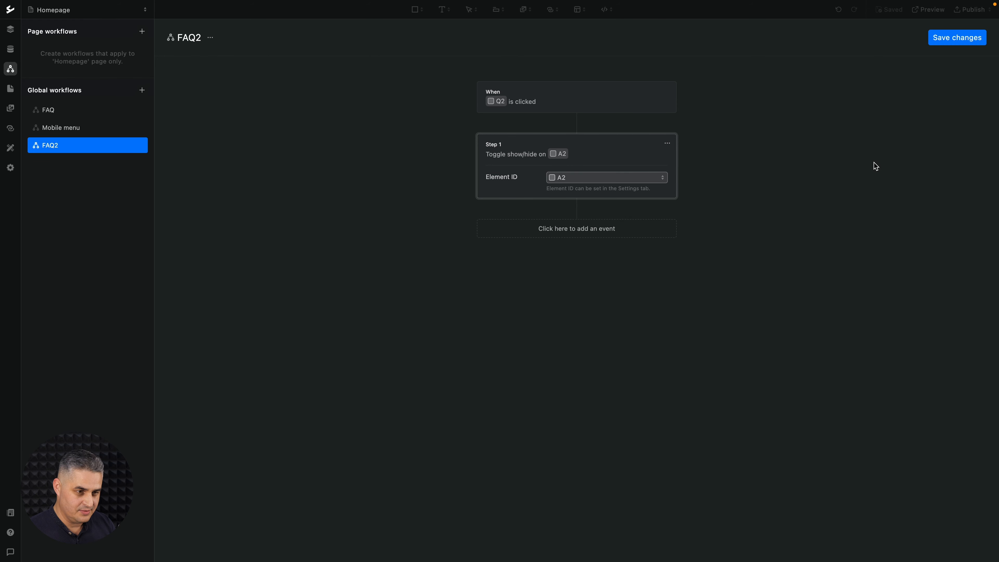
left_click(936, 40)
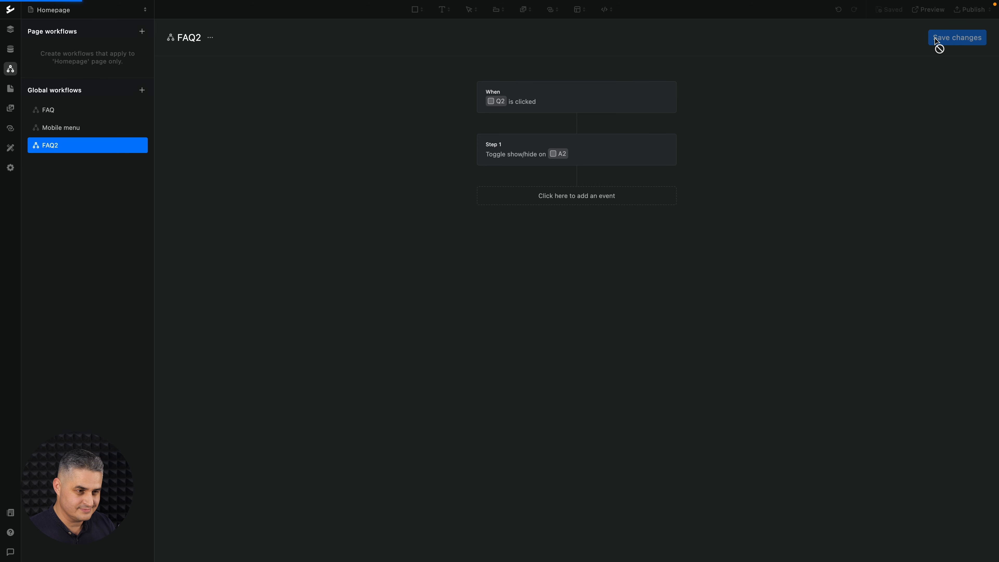